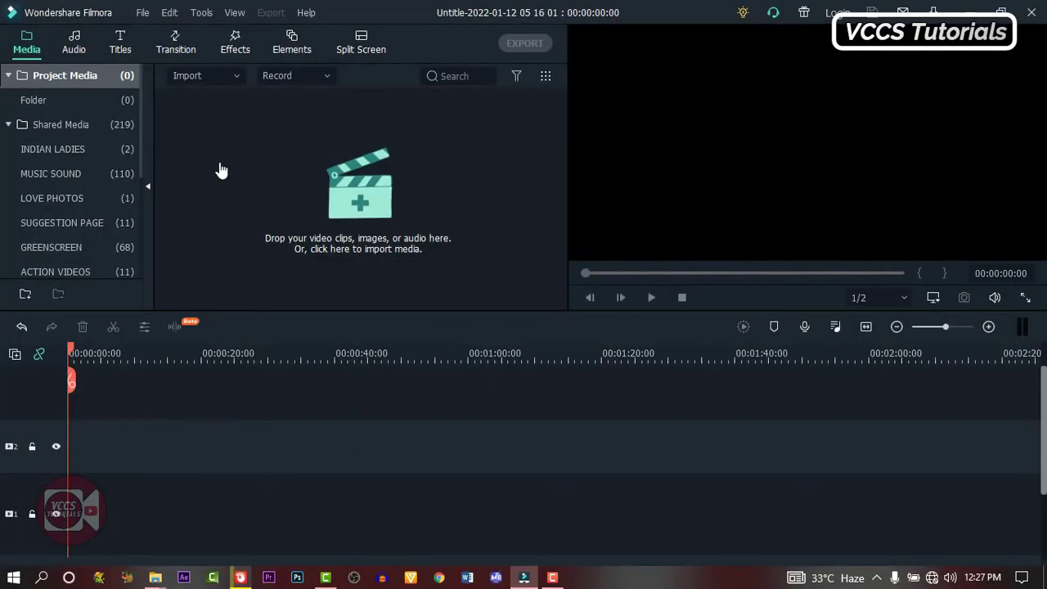
# Import all 57 wedding photos from the folder into the media library
pyautogui.click(358, 193)
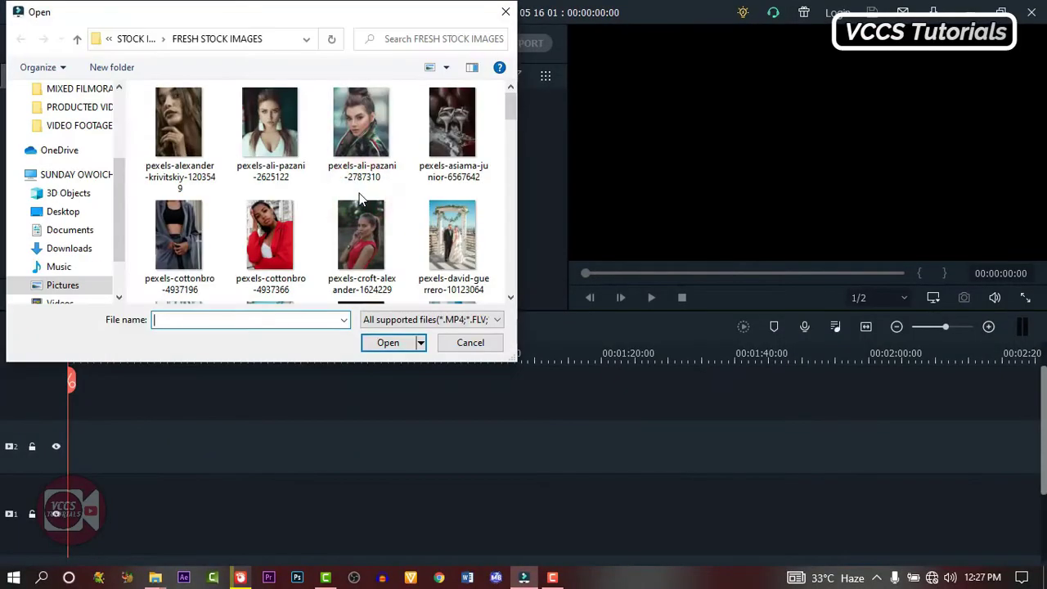
pyautogui.hotkey('ctrl', 'a')
pyautogui.click(370, 337)
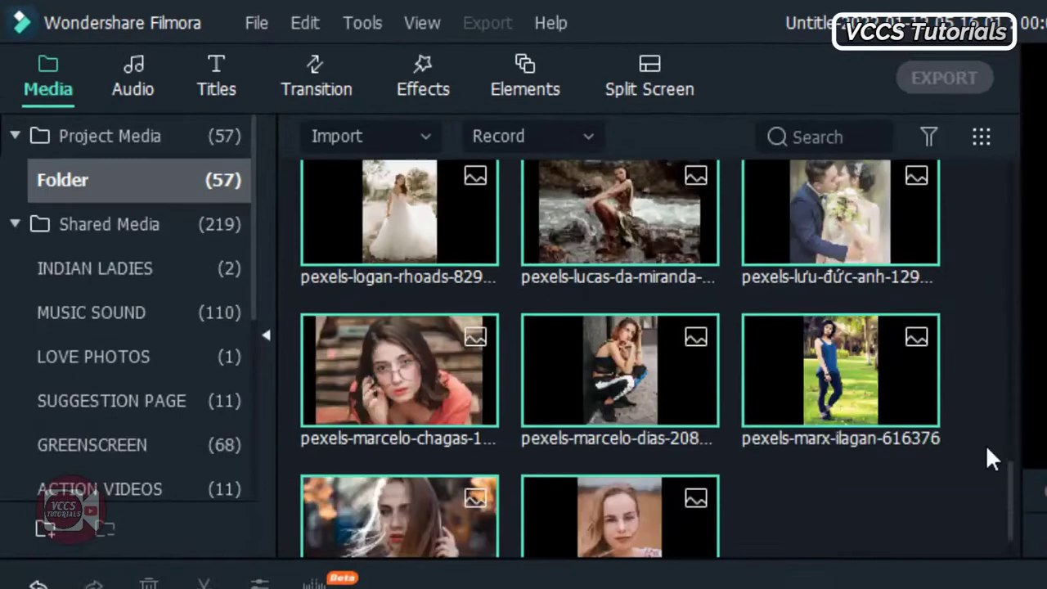
pyautogui.scroll(-5, 986, 444)
pyautogui.click(805, 513)
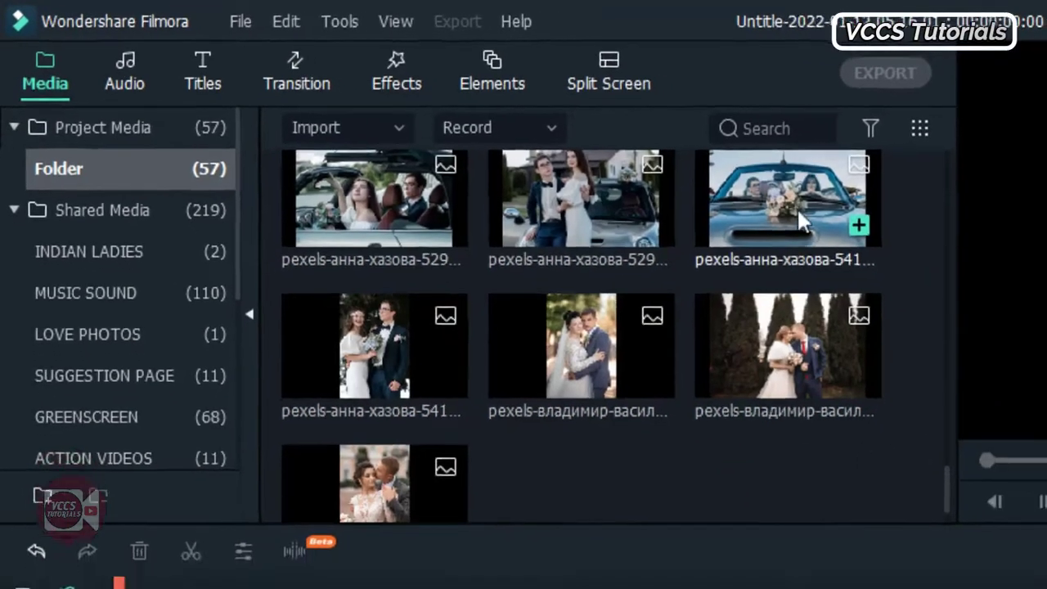
# Lay all the photos on the timeline and give every clip a five-second duration
pyautogui.moveTo(805, 221); pyautogui.dragTo(292, 524)
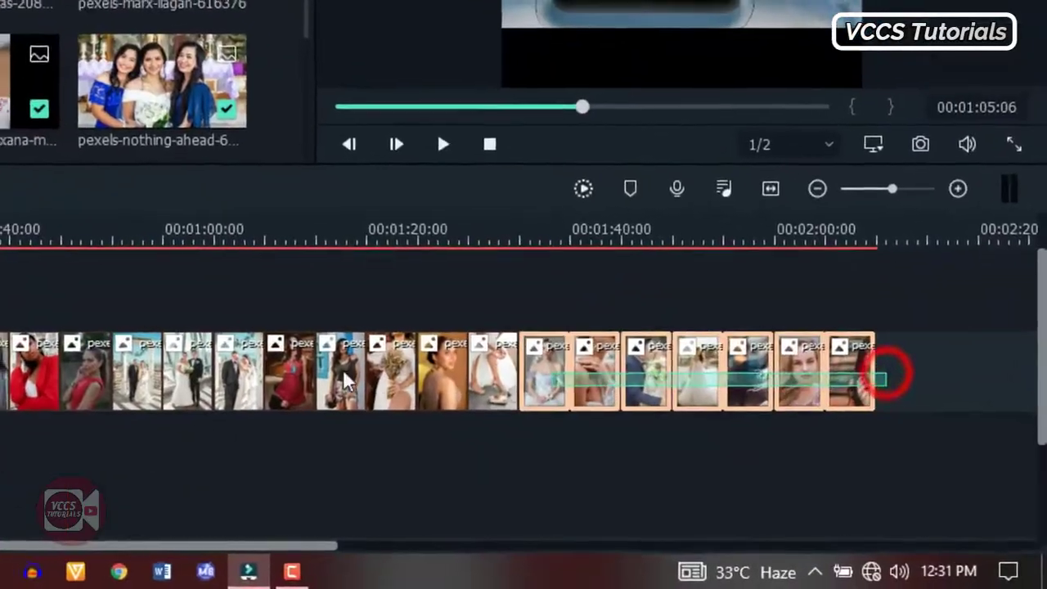
pyautogui.moveTo(940, 438); pyautogui.dragTo(96, 448)
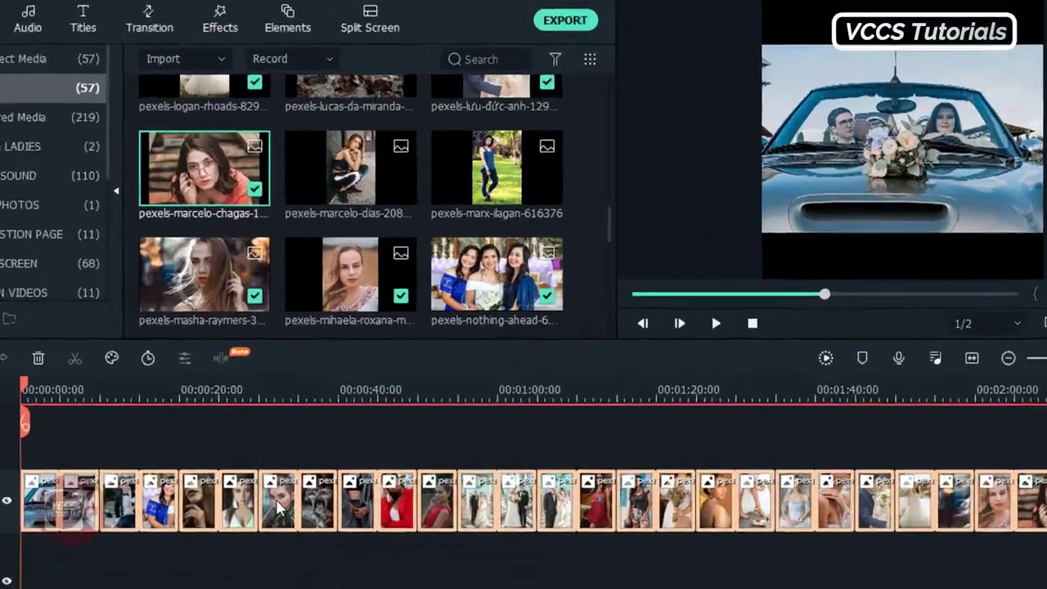
pyautogui.rightClick(282, 445)
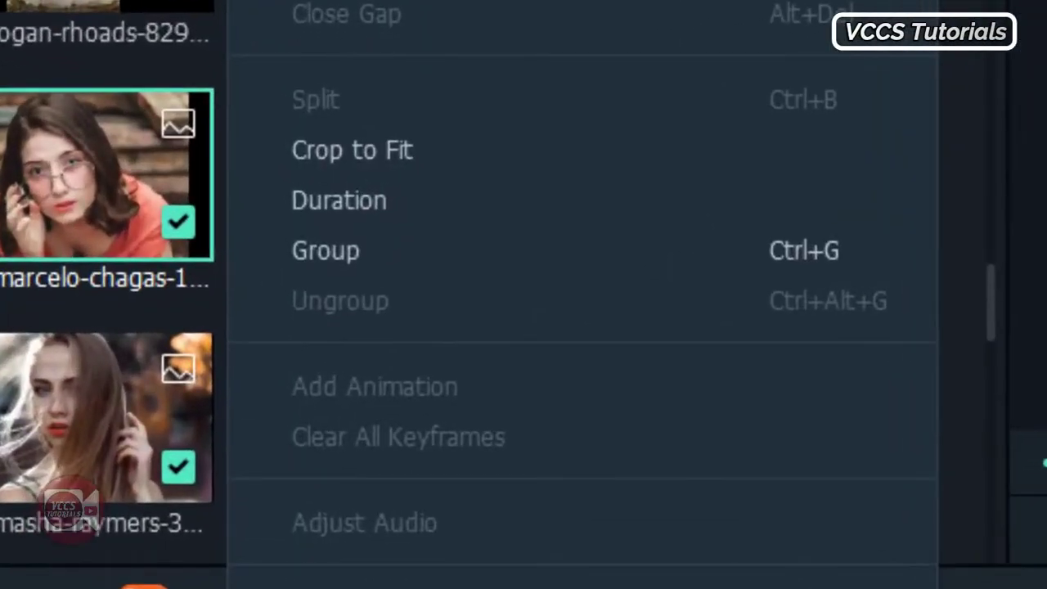
pyautogui.click(372, 202)
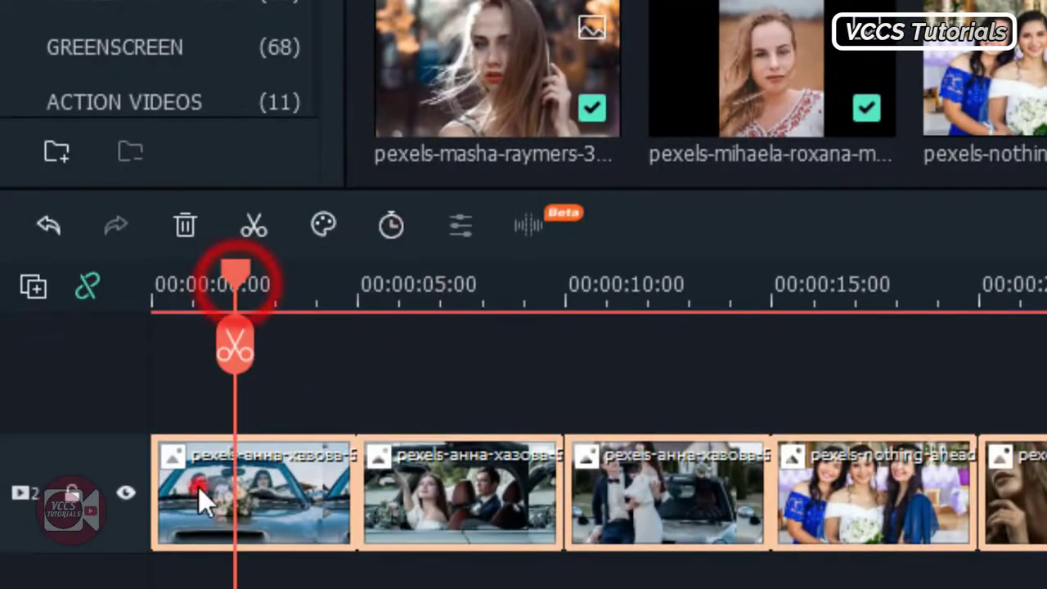
# Crop the first photo, the couple in the blue convertible, to a 16:9 ratio
pyautogui.click(199, 488)
pyautogui.click(329, 217)
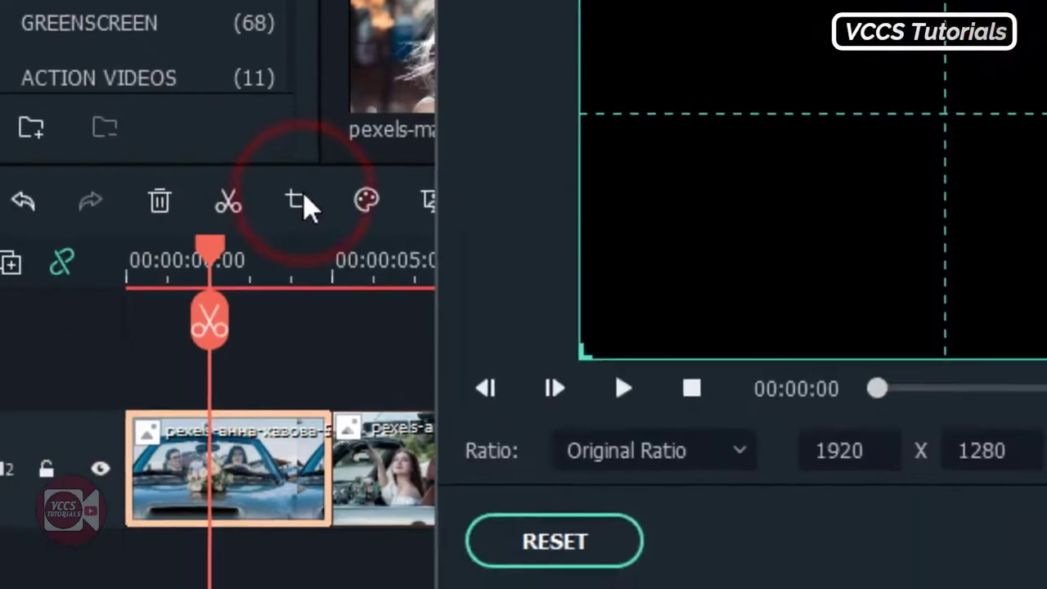
pyautogui.click(470, 302)
pyautogui.click(458, 121)
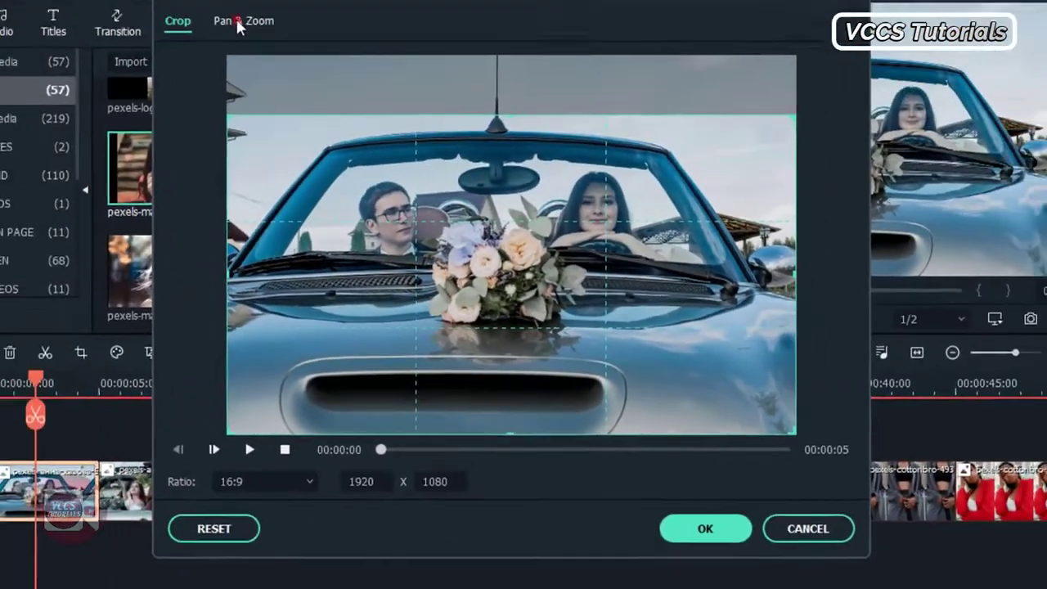
# Give the first clip a left-to-right pan from groom to bride and preview it
pyautogui.click(248, 31)
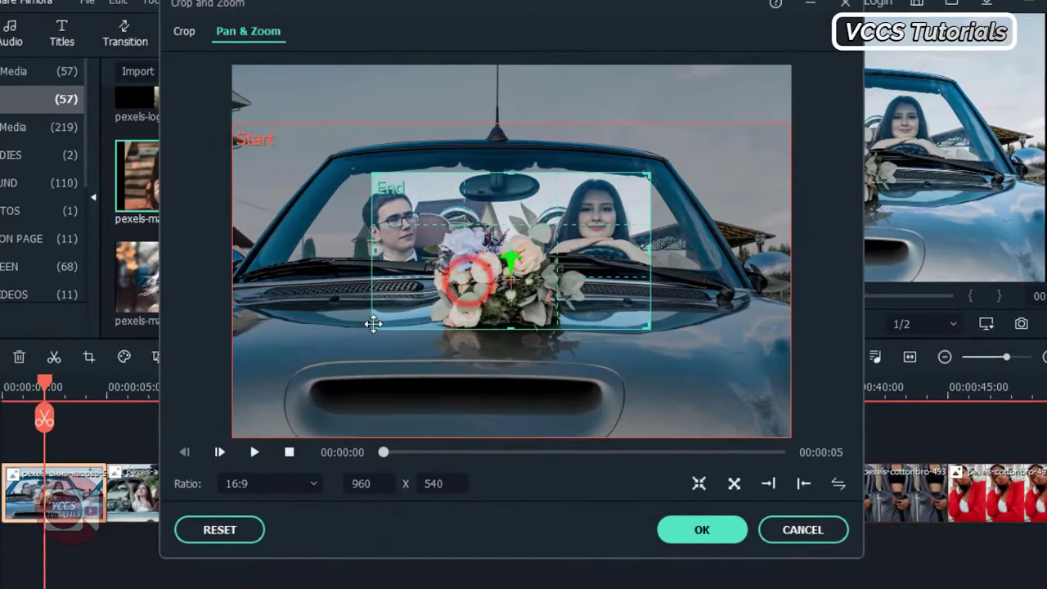
pyautogui.moveTo(373, 324); pyautogui.dragTo(278, 451)
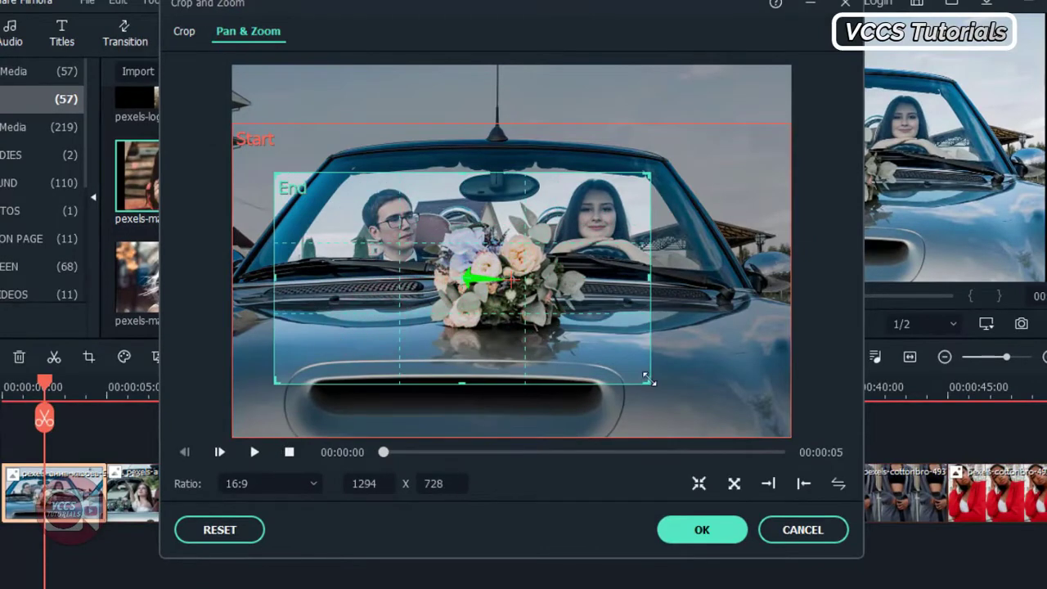
pyautogui.moveTo(648, 378); pyautogui.dragTo(725, 436)
pyautogui.moveTo(522, 350); pyautogui.dragTo(529, 335)
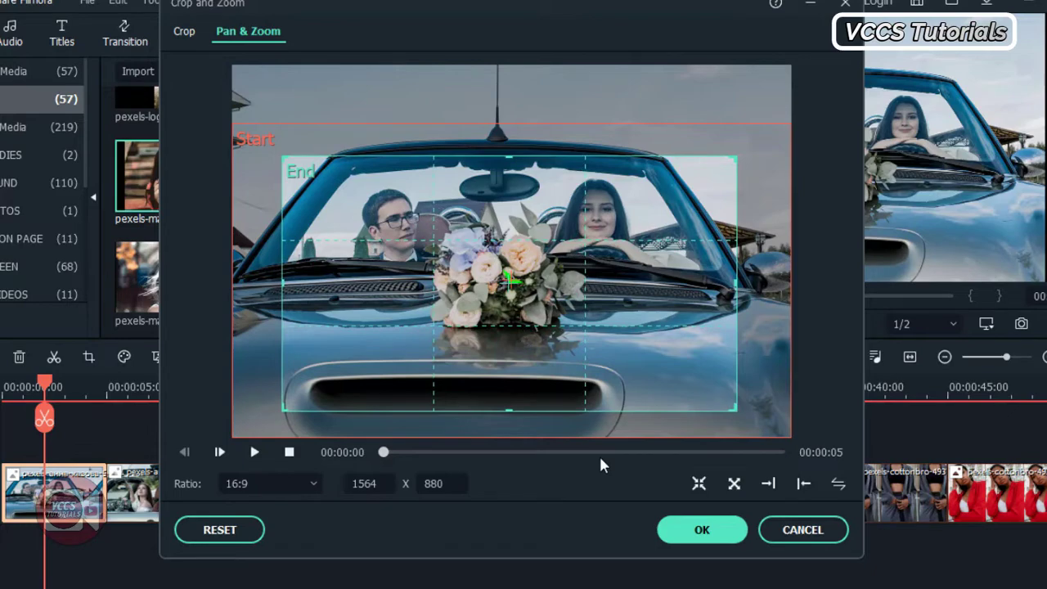
pyautogui.click(767, 484)
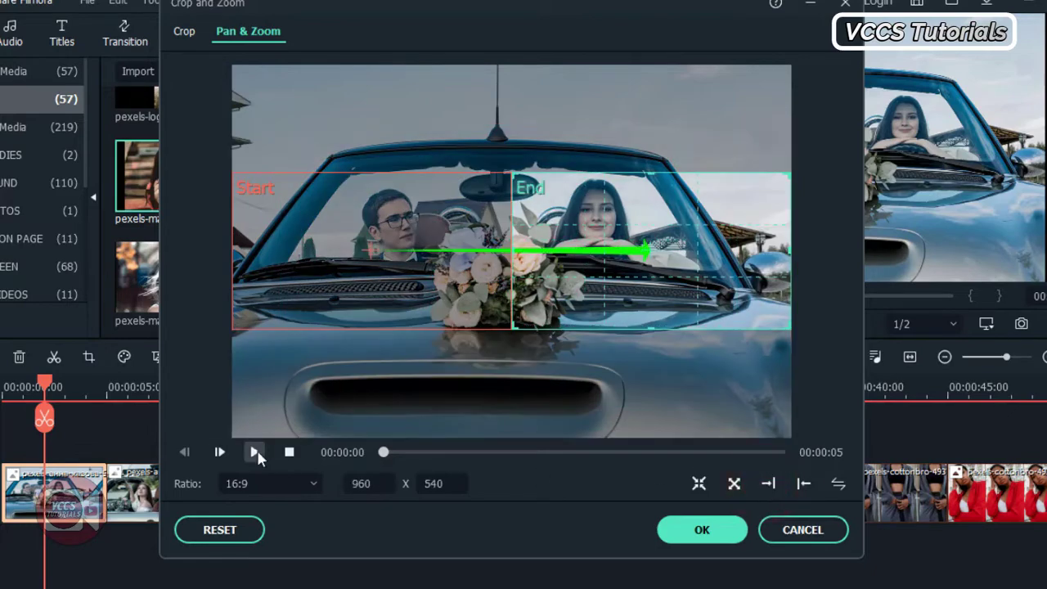
pyautogui.click(255, 452)
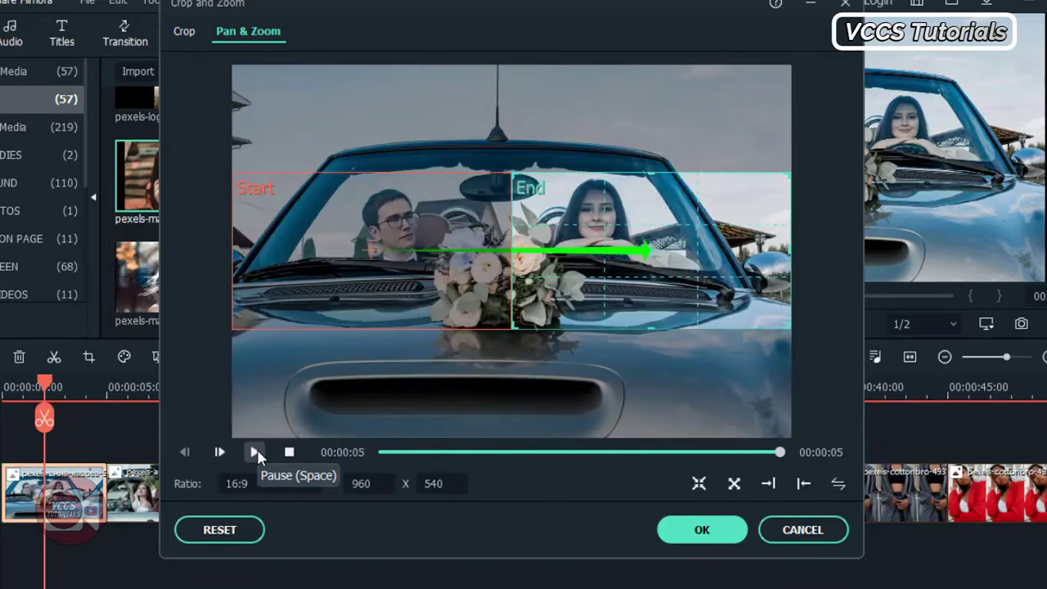
pyautogui.click(256, 452)
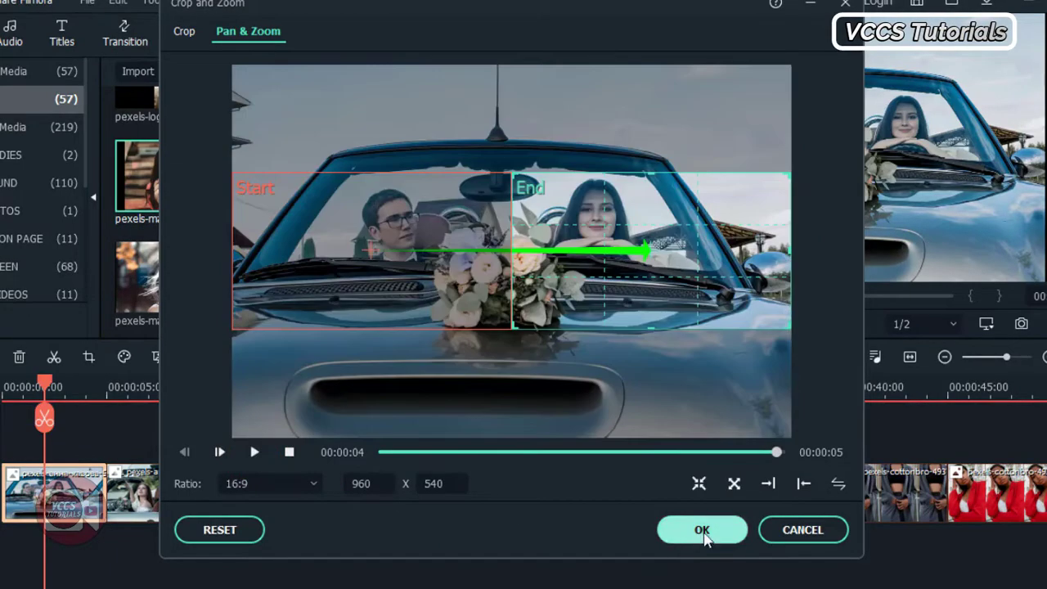
# Confirm the first clip's pan, then add pan-and-zoom motions to the second and third clips
pyautogui.click(701, 532)
pyautogui.click(133, 495)
pyautogui.click(88, 356)
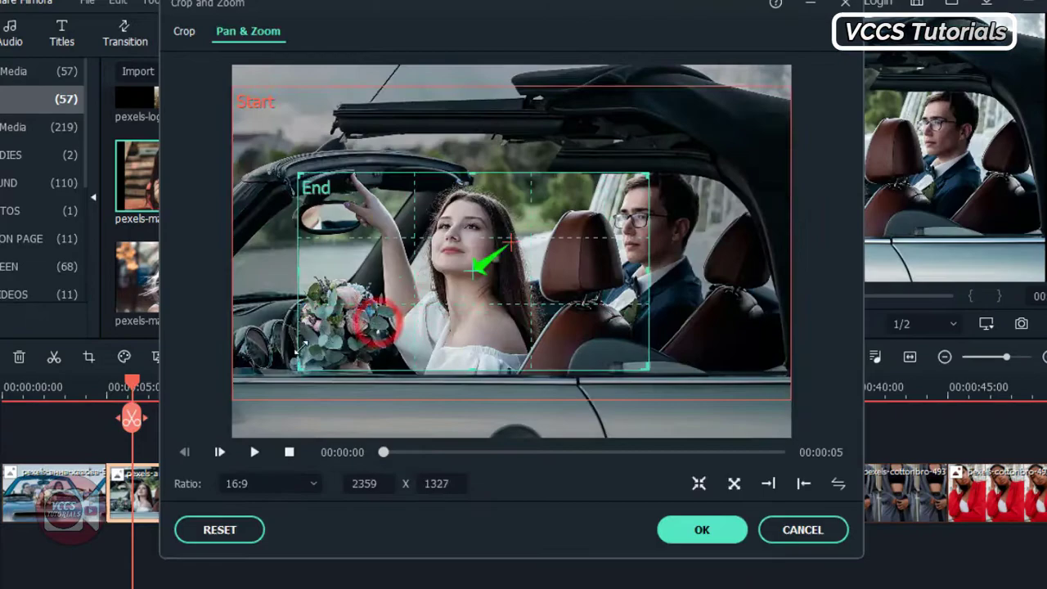
pyautogui.click(701, 529)
pyautogui.click(263, 495)
pyautogui.click(89, 357)
pyautogui.click(249, 31)
pyautogui.click(255, 451)
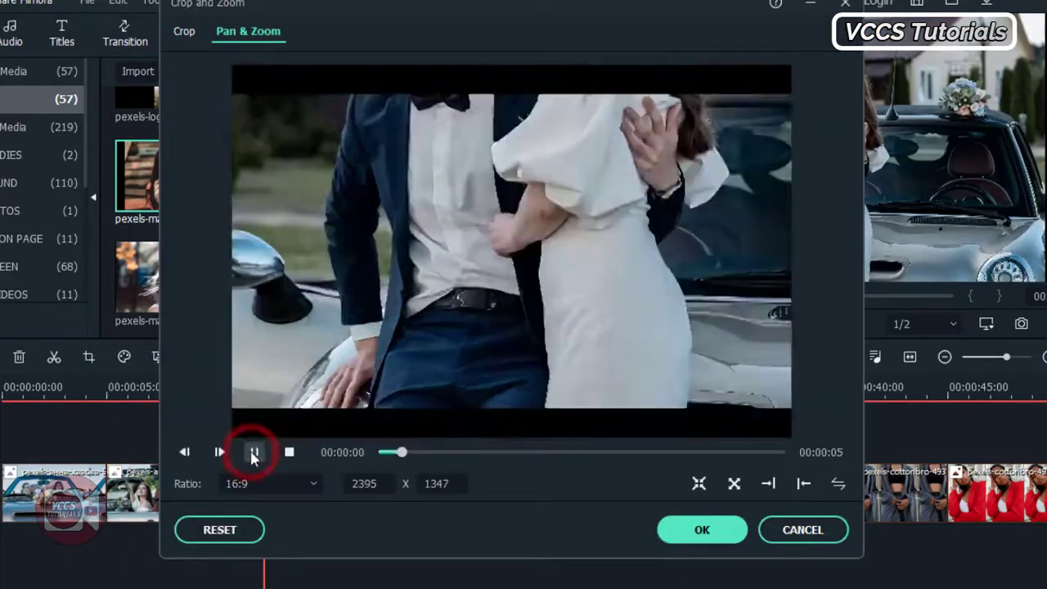
pyautogui.click(702, 530)
pyautogui.click(368, 495)
pyautogui.click(89, 357)
# Give the next photo clips, including the portrait photo, their own pan-and-zoom motions
pyautogui.click(255, 452)
pyautogui.click(702, 529)
pyautogui.click(473, 495)
pyautogui.click(88, 356)
pyautogui.click(700, 483)
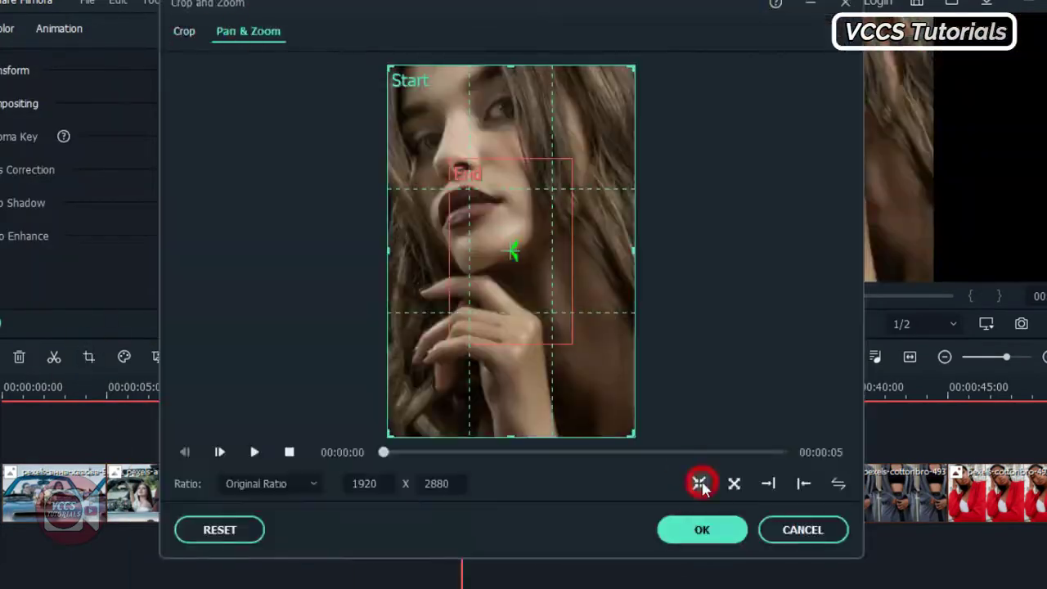
pyautogui.click(702, 529)
pyautogui.click(577, 495)
pyautogui.click(88, 357)
pyautogui.click(702, 530)
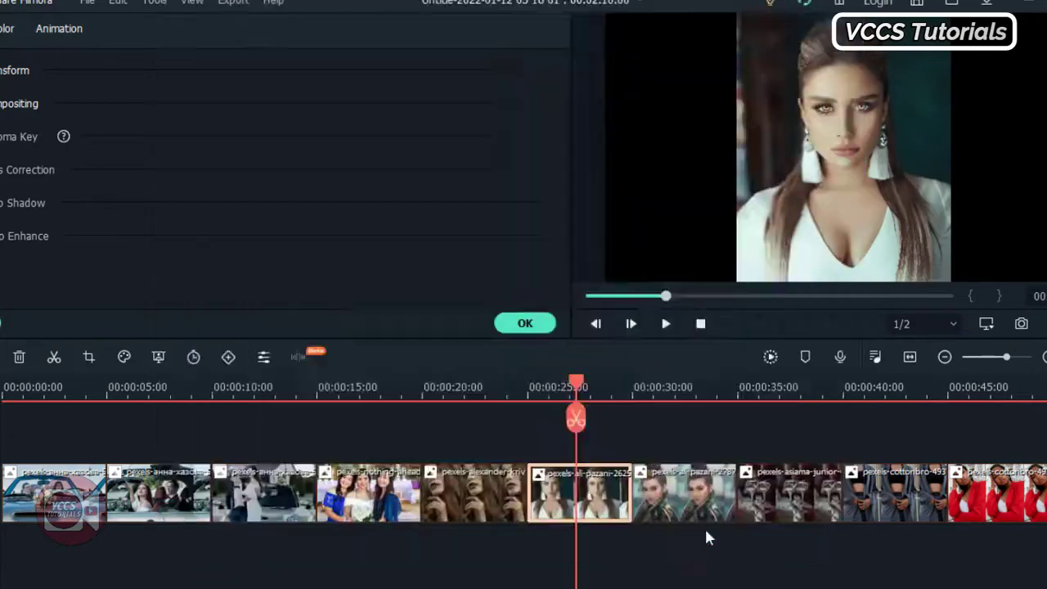
# Add pan-and-zoom motions to the following few photo clips
pyautogui.click(666, 495)
pyautogui.click(88, 356)
pyautogui.click(249, 32)
pyautogui.click(702, 529)
pyautogui.click(88, 357)
pyautogui.click(249, 31)
pyautogui.click(701, 529)
pyautogui.click(894, 491)
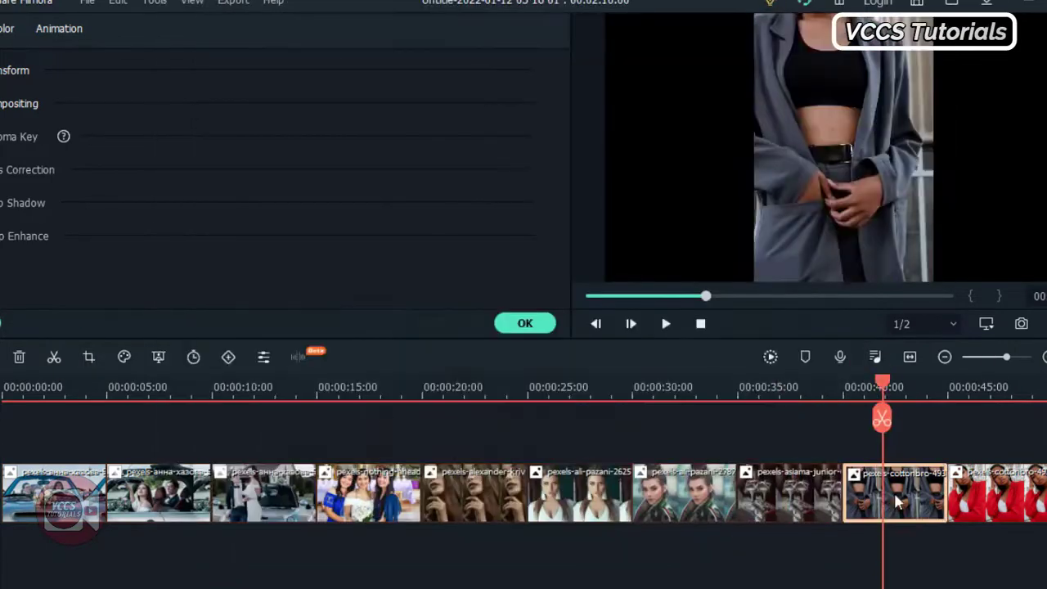
pyautogui.click(702, 530)
# Set pan-and-zoom motions on the red-jacket photo and the wedding photos after it
pyautogui.click(966, 502)
pyautogui.click(89, 357)
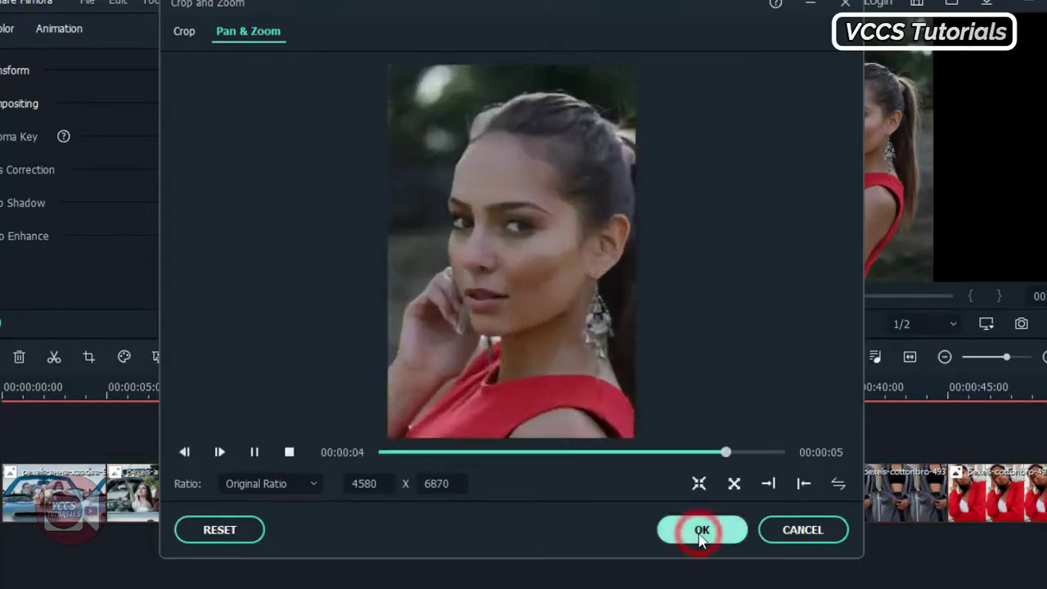
pyautogui.click(702, 529)
pyautogui.click(88, 356)
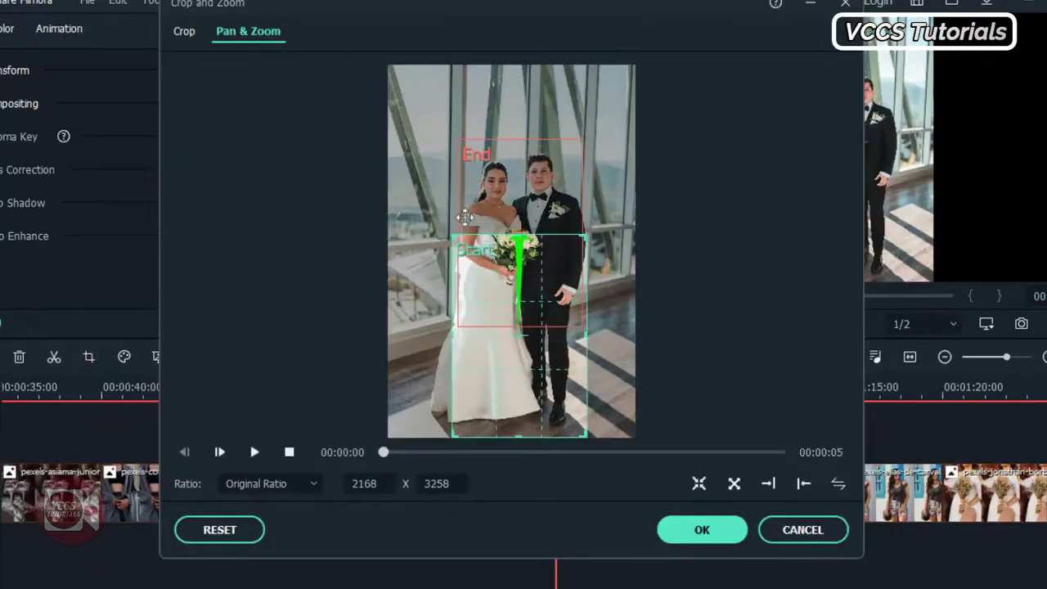
pyautogui.click(255, 452)
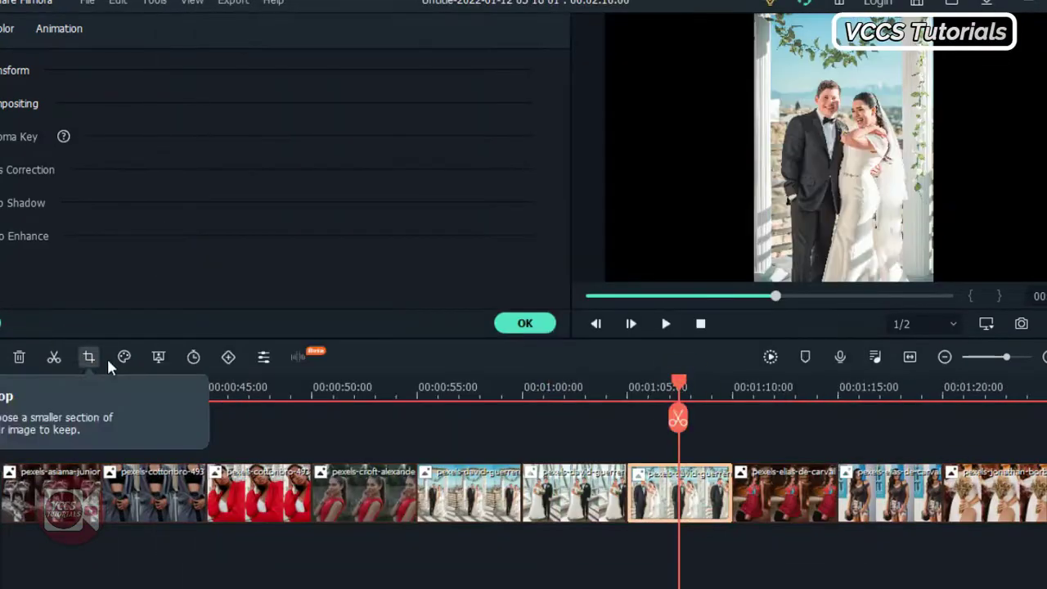
pyautogui.click(89, 357)
pyautogui.click(247, 32)
pyautogui.click(254, 452)
pyautogui.click(702, 529)
pyautogui.click(88, 357)
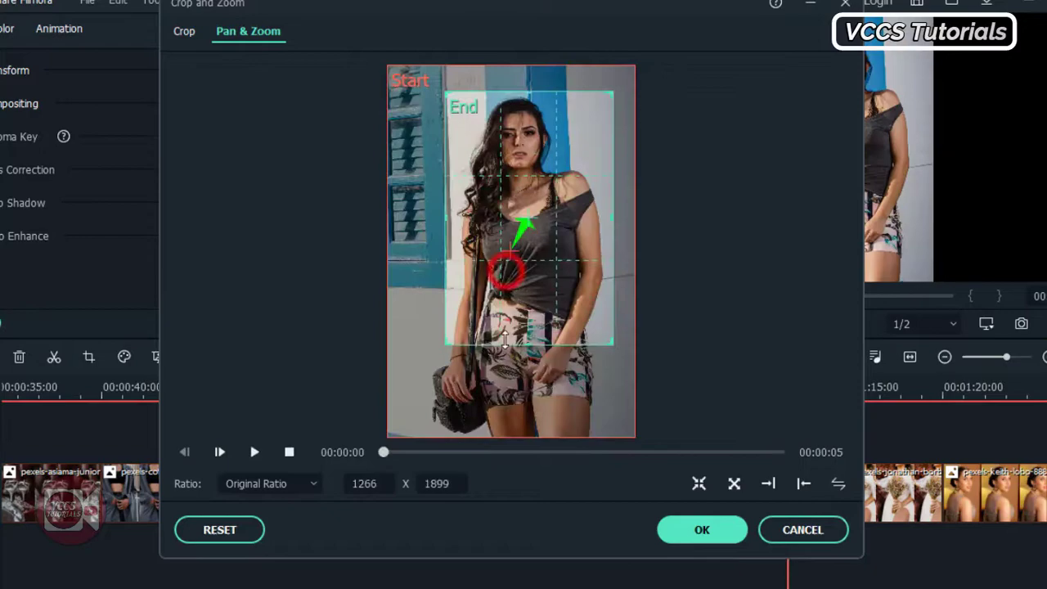
pyautogui.click(702, 529)
# Apply pan-and-zoom motions to the remaining photo clips along the timeline
pyautogui.click(88, 357)
pyautogui.click(266, 32)
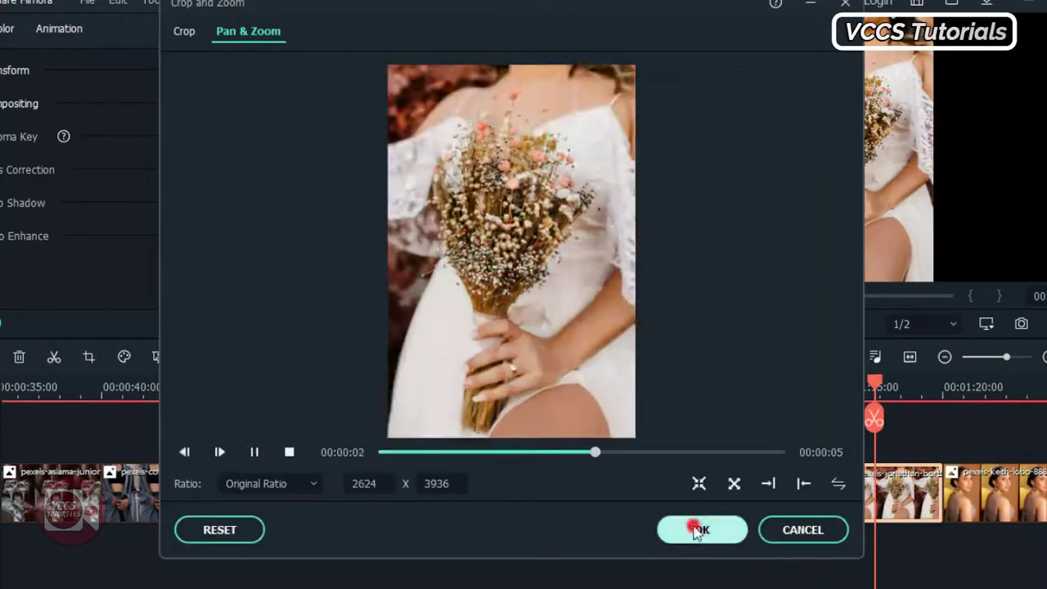
pyautogui.click(702, 529)
pyautogui.click(89, 357)
pyautogui.click(247, 31)
pyautogui.click(806, 528)
pyautogui.click(88, 357)
pyautogui.click(248, 31)
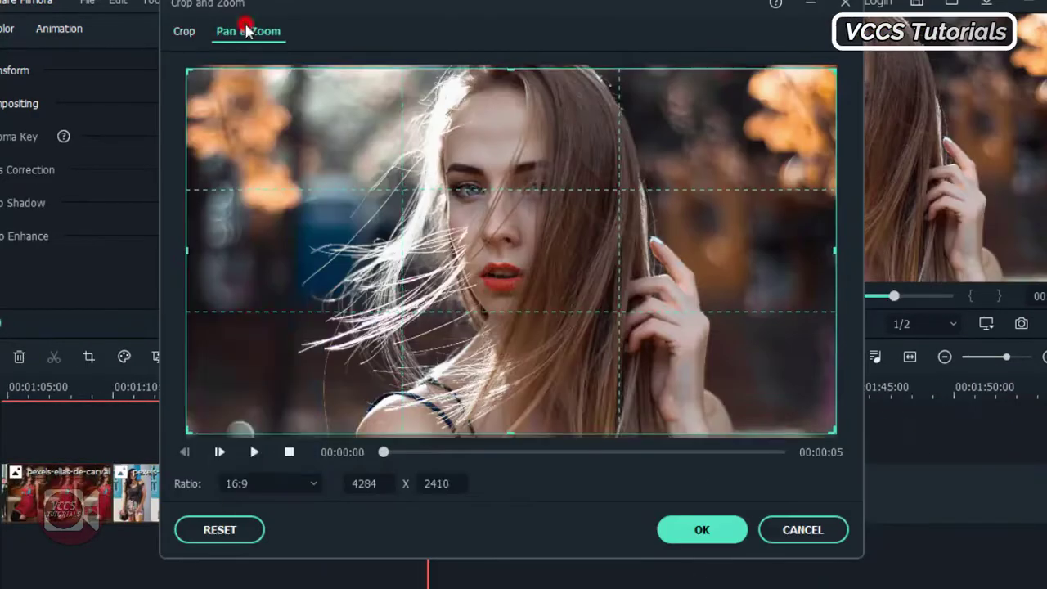
pyautogui.click(702, 529)
pyautogui.click(89, 356)
pyautogui.click(248, 31)
pyautogui.click(702, 529)
pyautogui.click(88, 356)
pyautogui.click(247, 32)
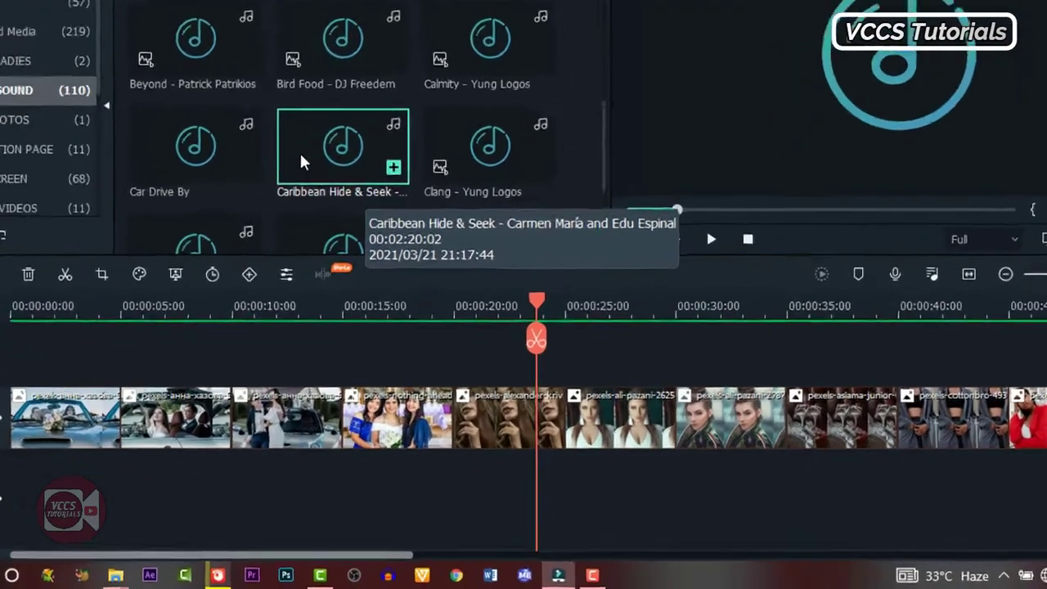
# Run beat detection on Caribbean Hide & Seek and lay it on the audio track
pyautogui.rightClick(301, 157)
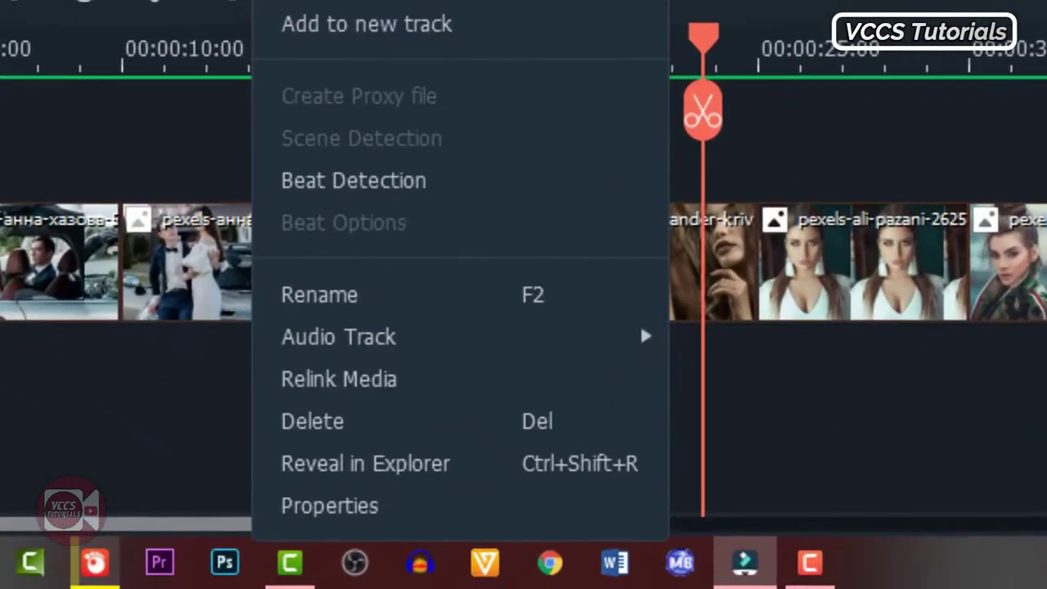
pyautogui.click(347, 179)
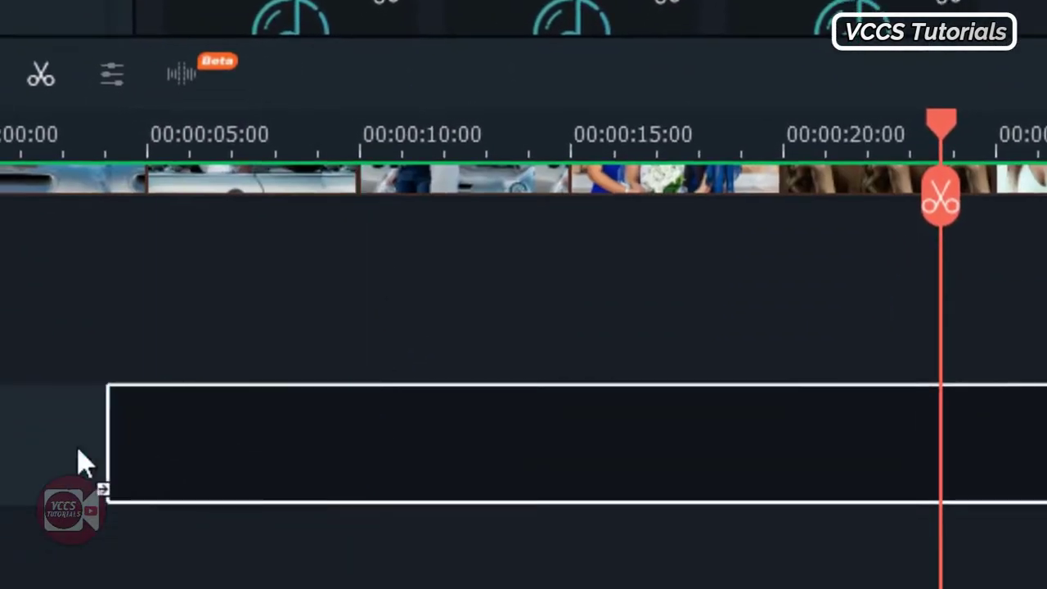
pyautogui.moveTo(388, 237); pyautogui.dragTo(82, 459)
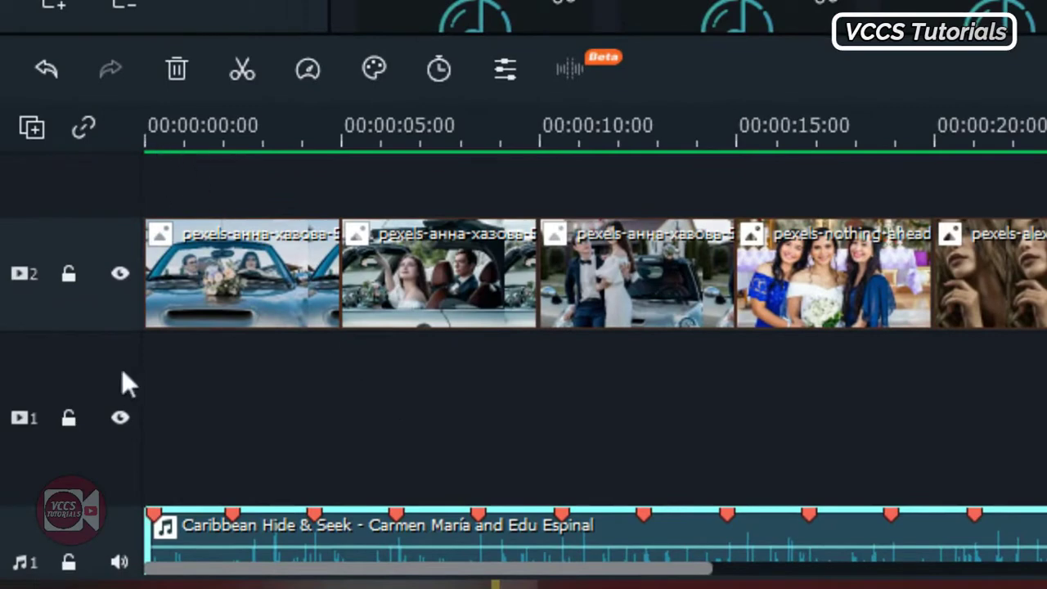
# Delete the empty video track from the timeline
pyautogui.rightClick(107, 473)
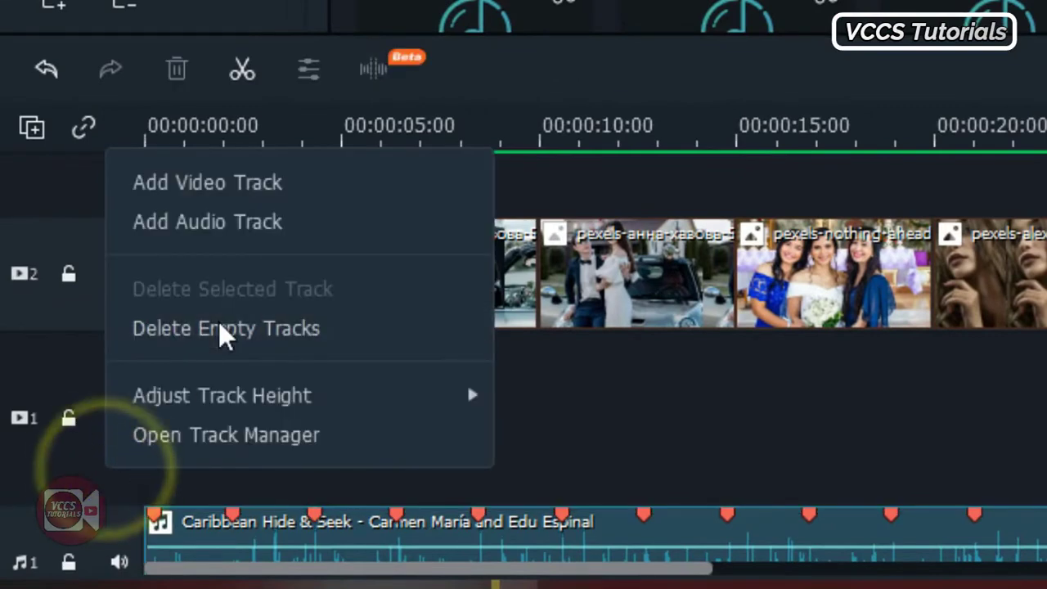
pyautogui.click(218, 328)
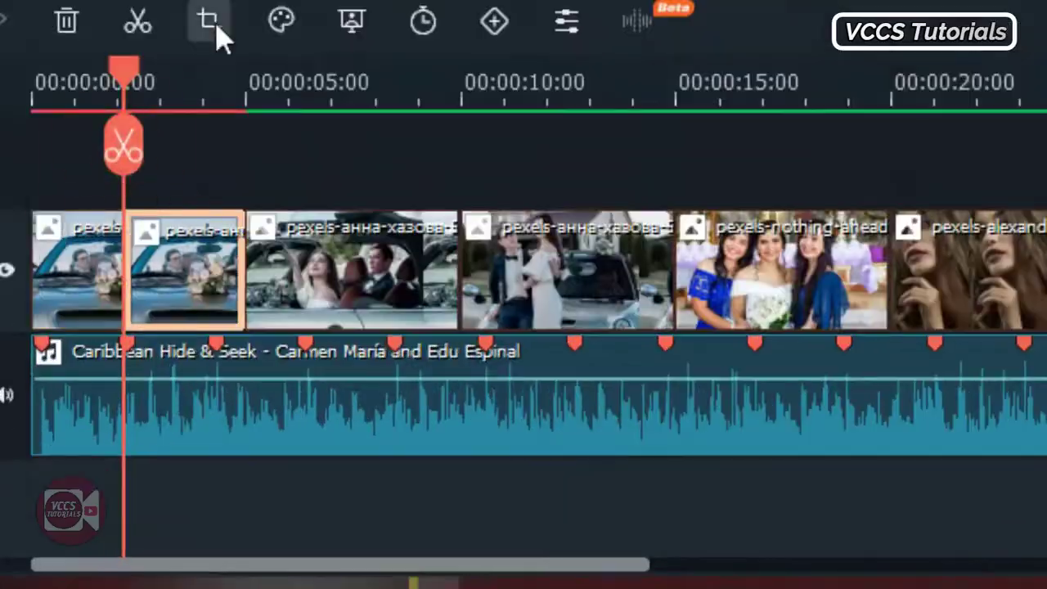
pyautogui.click(211, 24)
# Trim the first several photo clips so each ends on the next beat marker
pyautogui.click(683, 481)
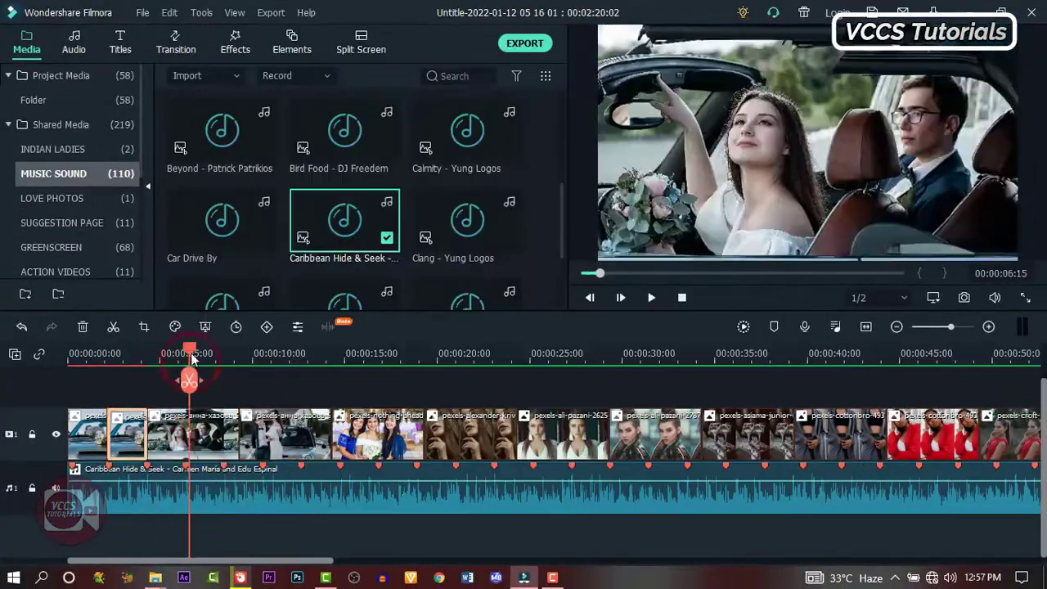
pyautogui.click(144, 326)
pyautogui.click(683, 478)
pyautogui.click(144, 326)
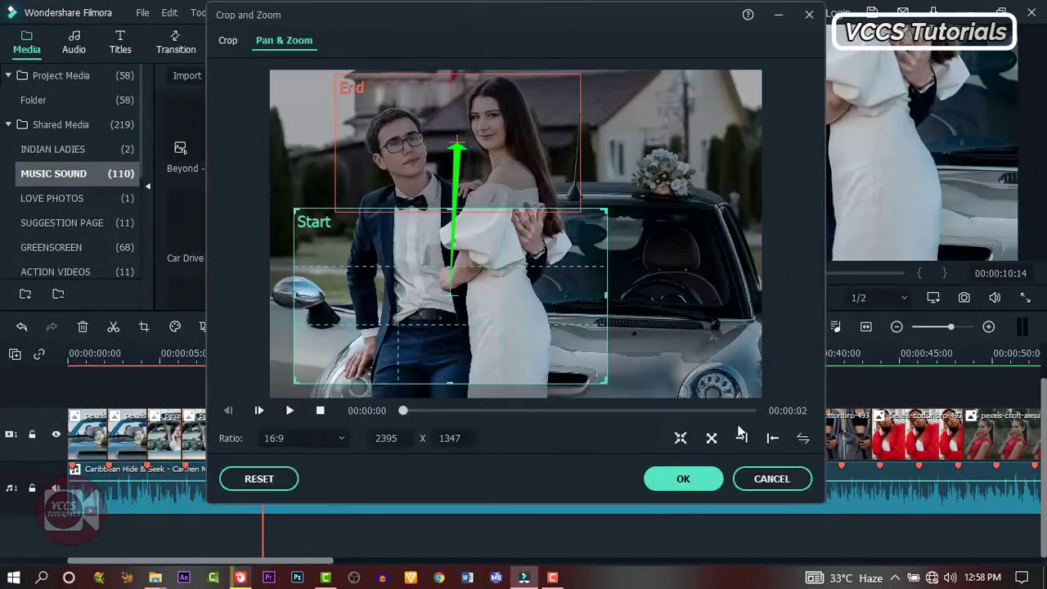
pyautogui.click(683, 479)
pyautogui.click(360, 434)
pyautogui.click(144, 326)
pyautogui.click(683, 478)
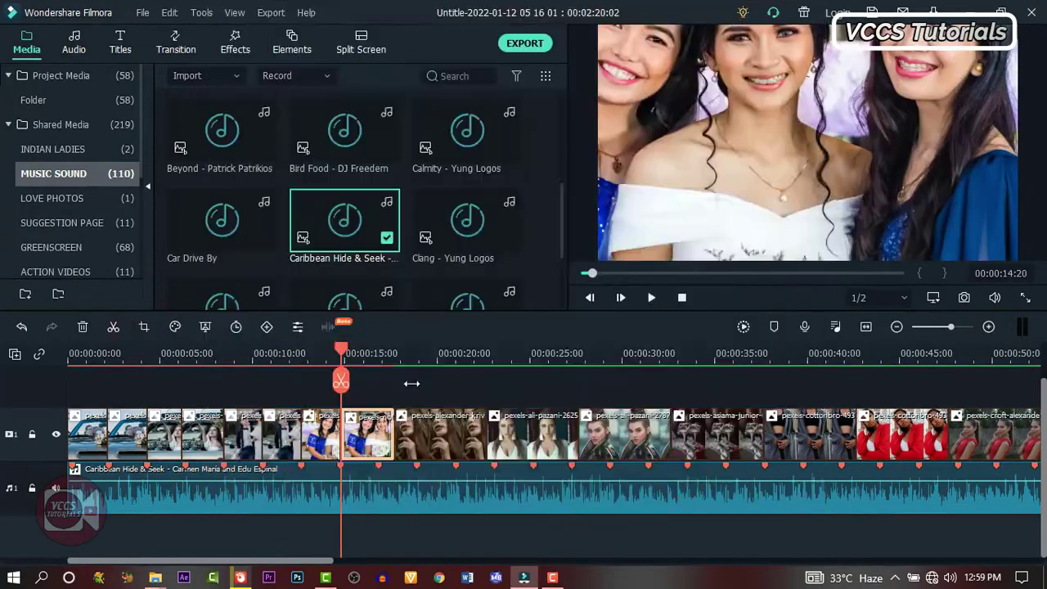
pyautogui.click(482, 434)
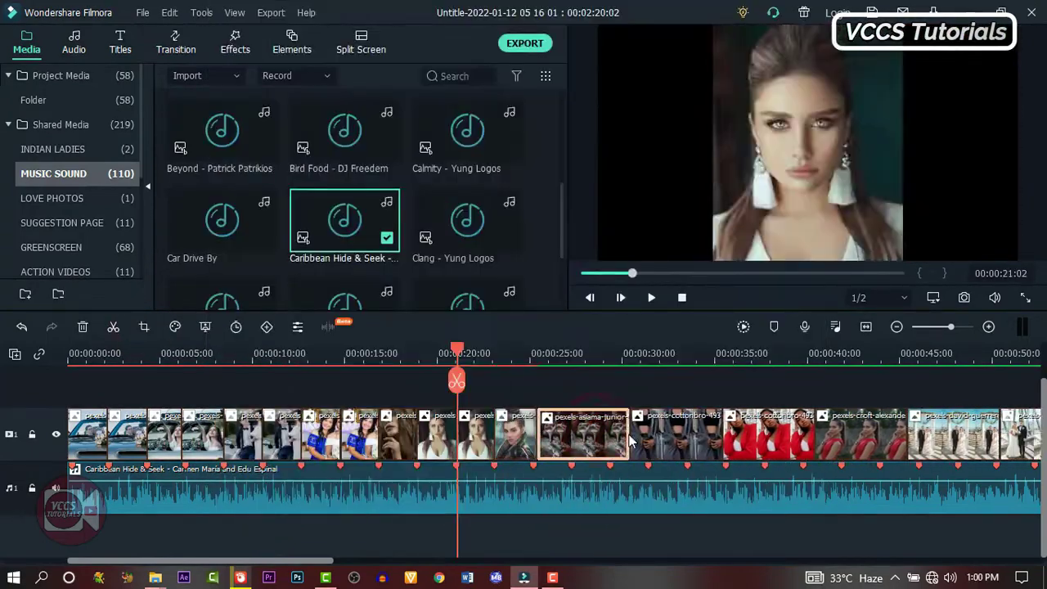
pyautogui.click(638, 433)
pyautogui.click(144, 326)
pyautogui.click(683, 479)
# Trim the remaining photo clips to the beat markers, swapping one clip's start and end framing
pyautogui.click(685, 433)
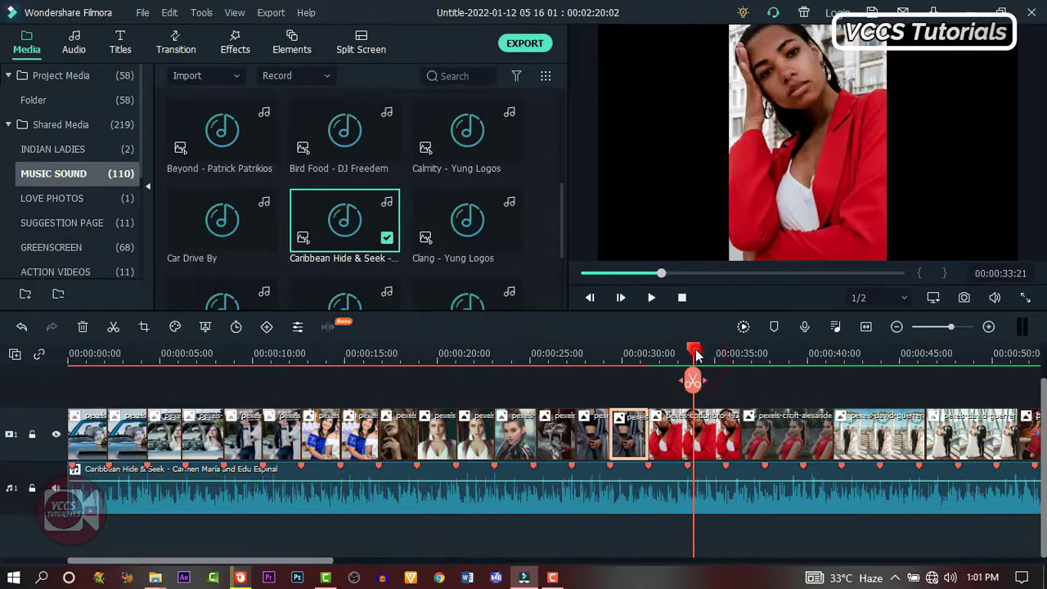
pyautogui.click(144, 326)
pyautogui.click(683, 479)
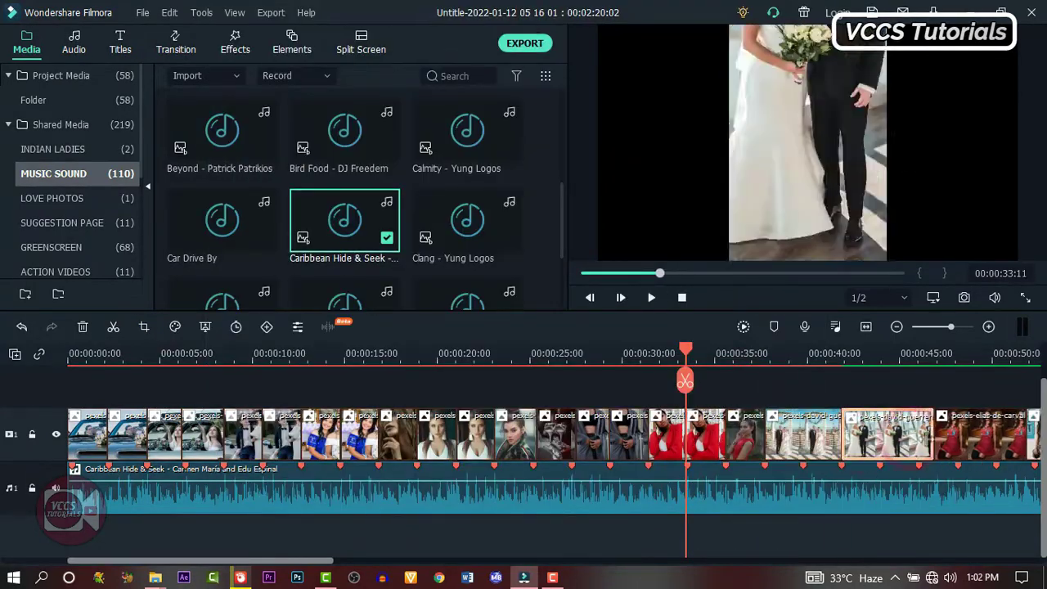
pyautogui.click(958, 434)
pyautogui.click(144, 326)
pyautogui.click(683, 479)
pyautogui.scroll(-5, 316, 353)
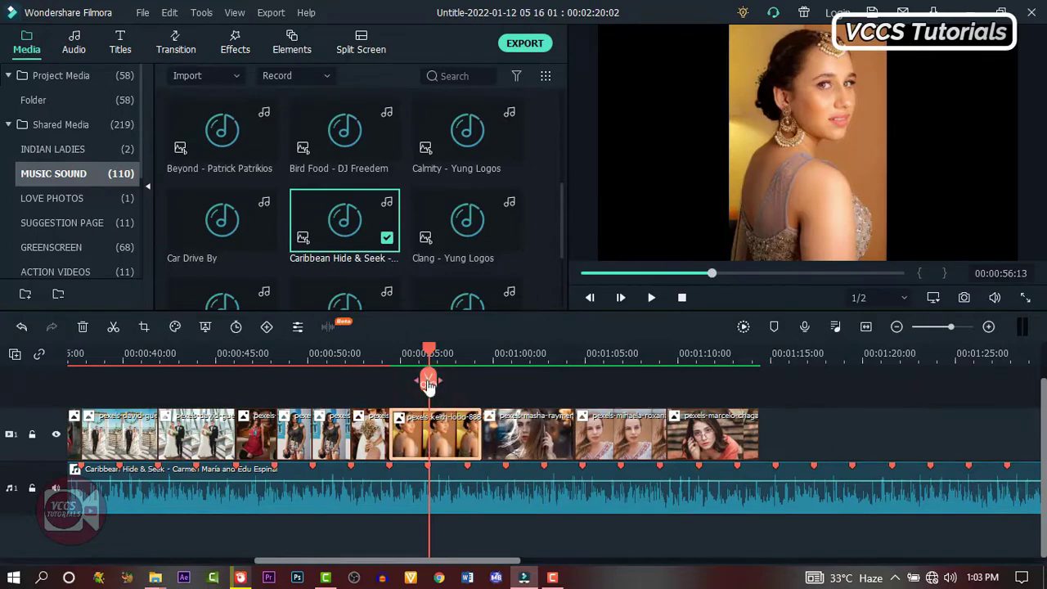
pyautogui.click(144, 327)
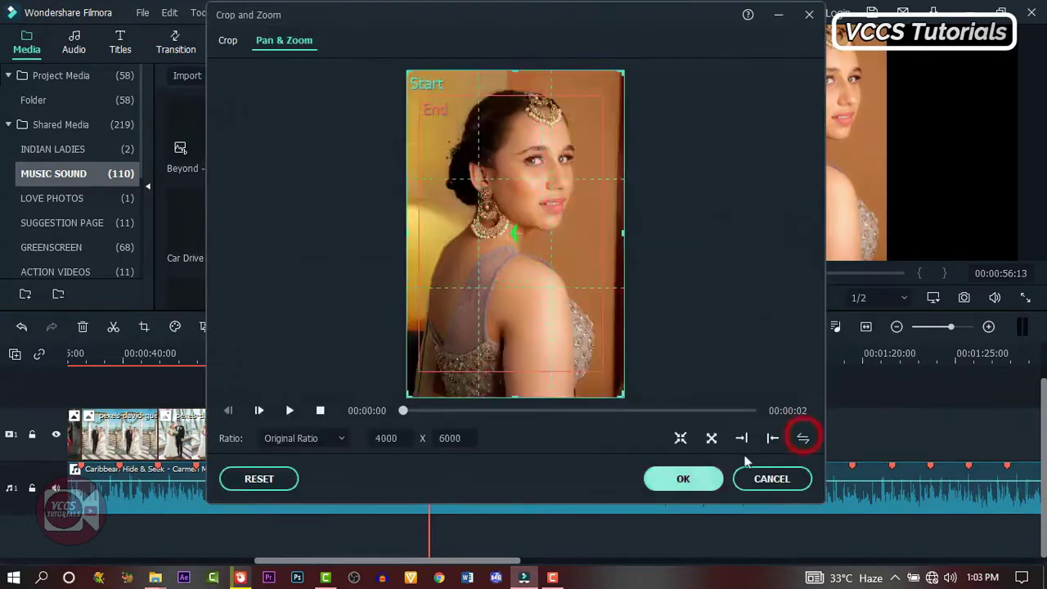
pyautogui.click(683, 479)
pyautogui.click(613, 433)
pyautogui.click(144, 327)
pyautogui.click(683, 478)
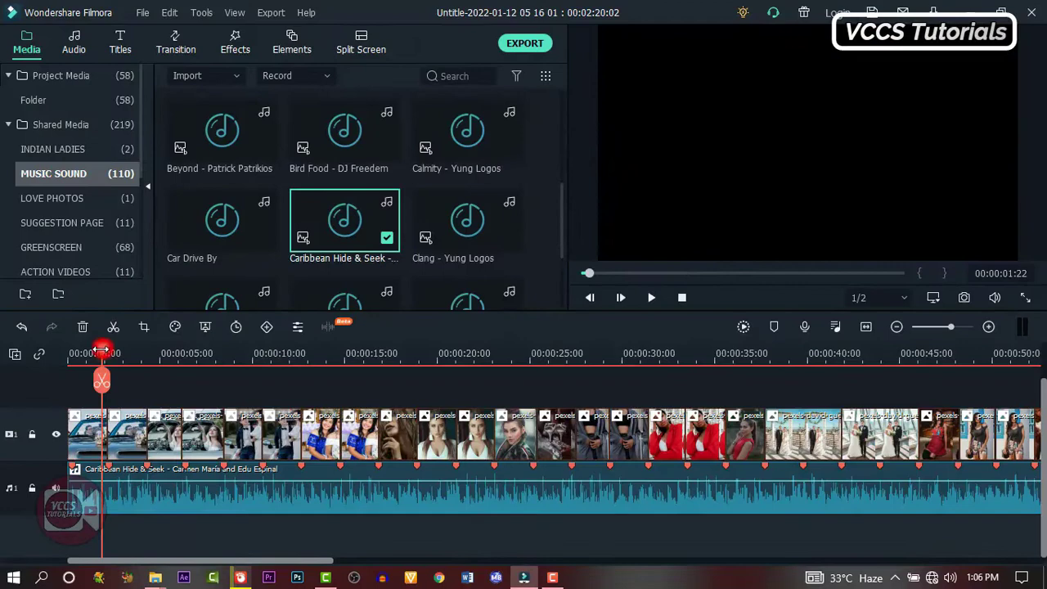
# Place a Black sample colour clip at 0:00 on the timeline and show the Titles library
pyautogui.moveTo(101, 353); pyautogui.dragTo(43, 369)
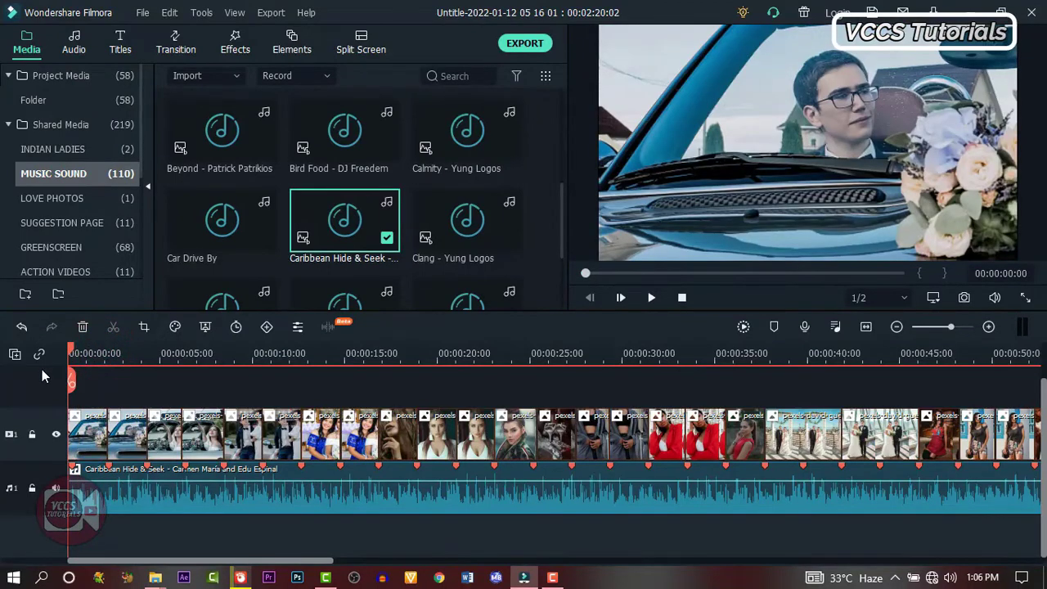
pyautogui.scroll(-2, 114, 248)
pyautogui.scroll(-2, 114, 248)
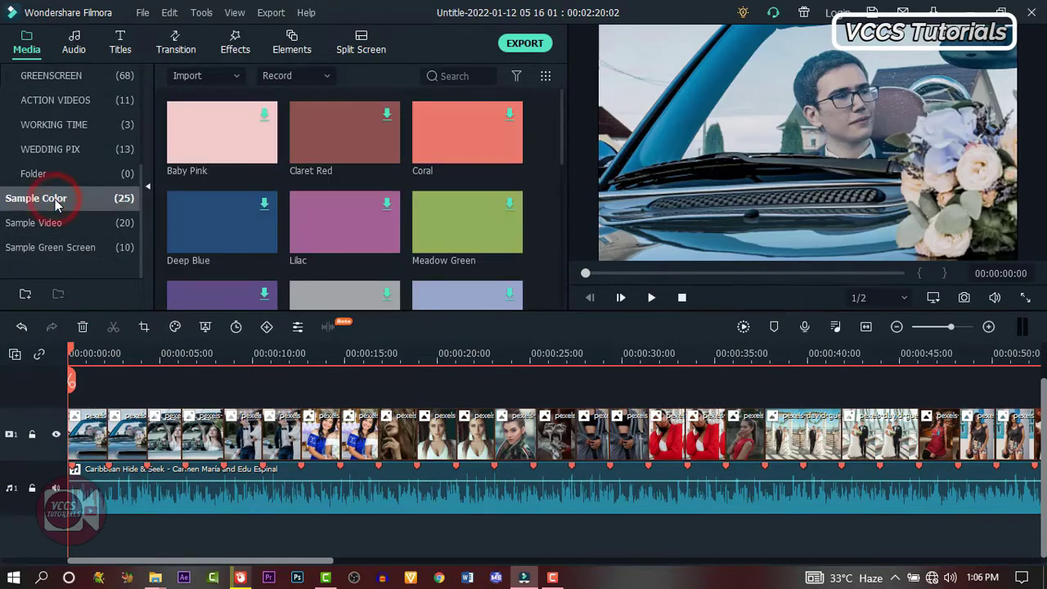
pyautogui.scroll(-3, 380, 211)
pyautogui.scroll(-1, 380, 211)
pyautogui.scroll(1, 381, 211)
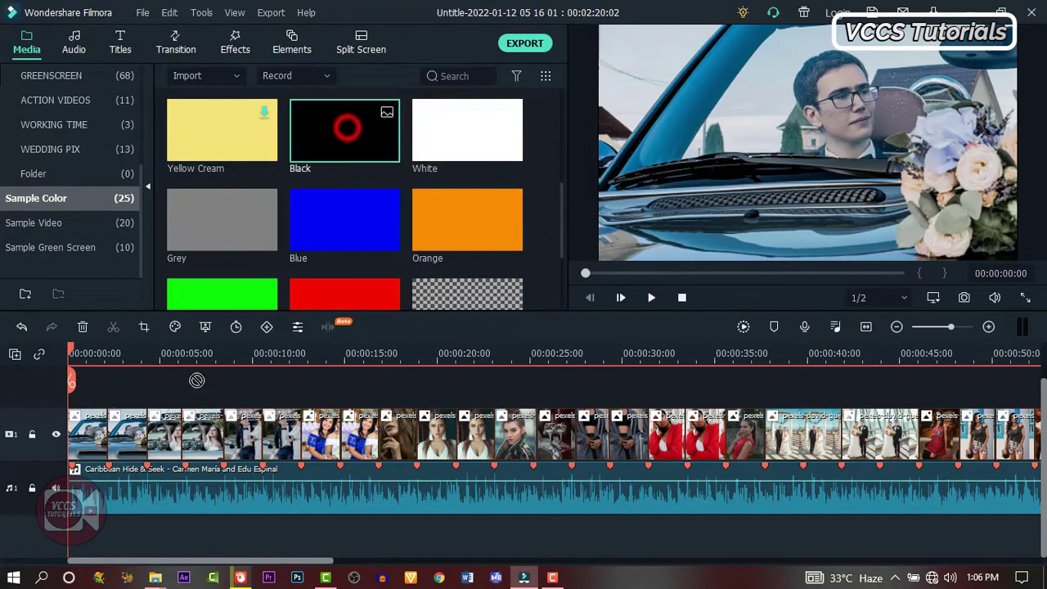
pyautogui.moveTo(344, 131); pyautogui.dragTo(102, 384)
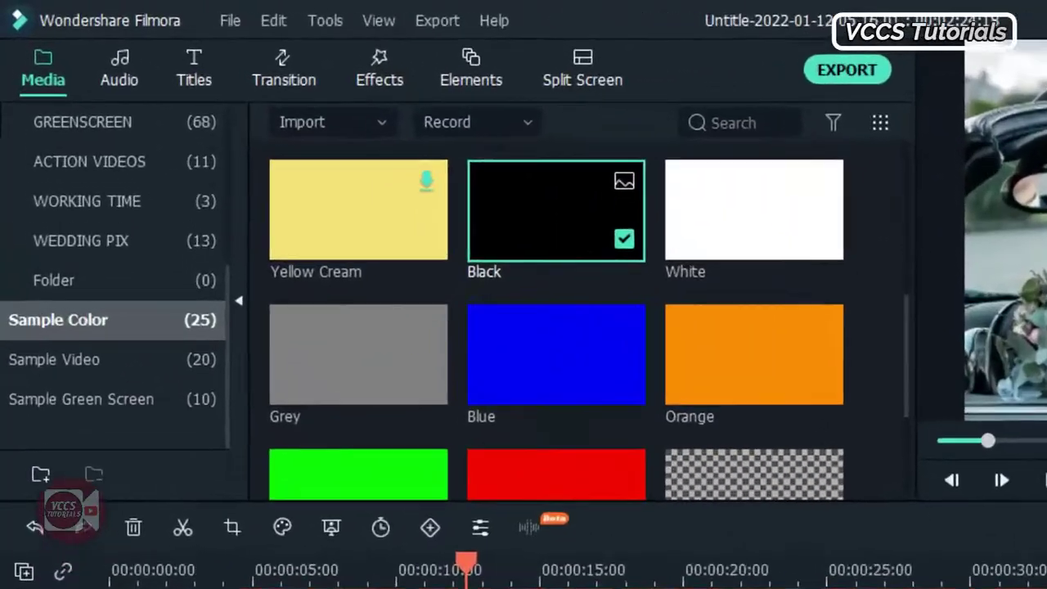
pyautogui.click(214, 77)
# Place the Default Title template over the black clip at the slideshow start
pyautogui.click(69, 323)
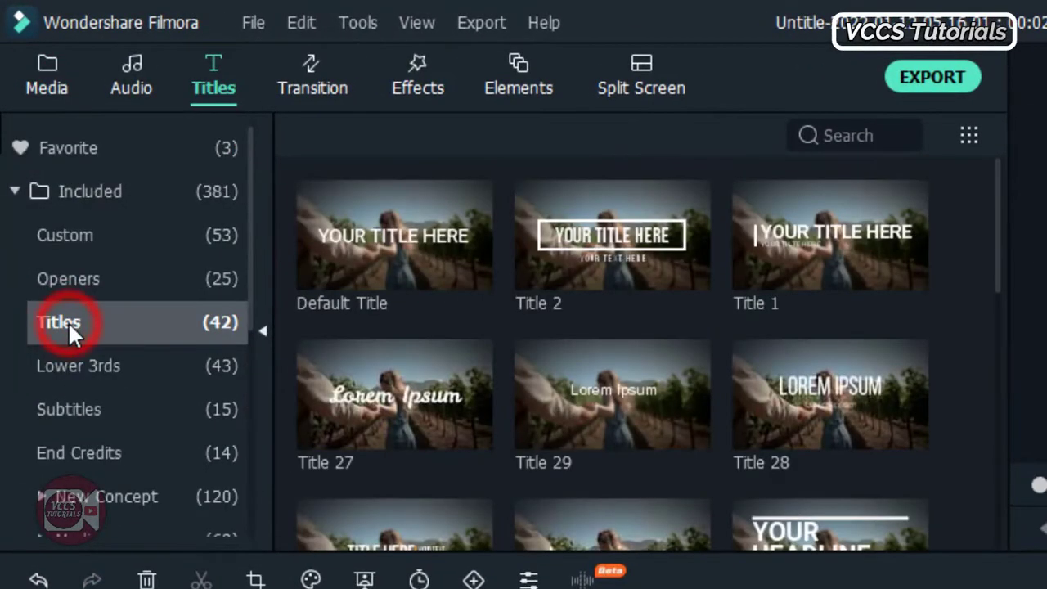
pyautogui.moveTo(423, 228)
pyautogui.mouseDown()
pyautogui.moveTo(111, 327)
pyautogui.moveTo(123, 331)
pyautogui.mouseUp()
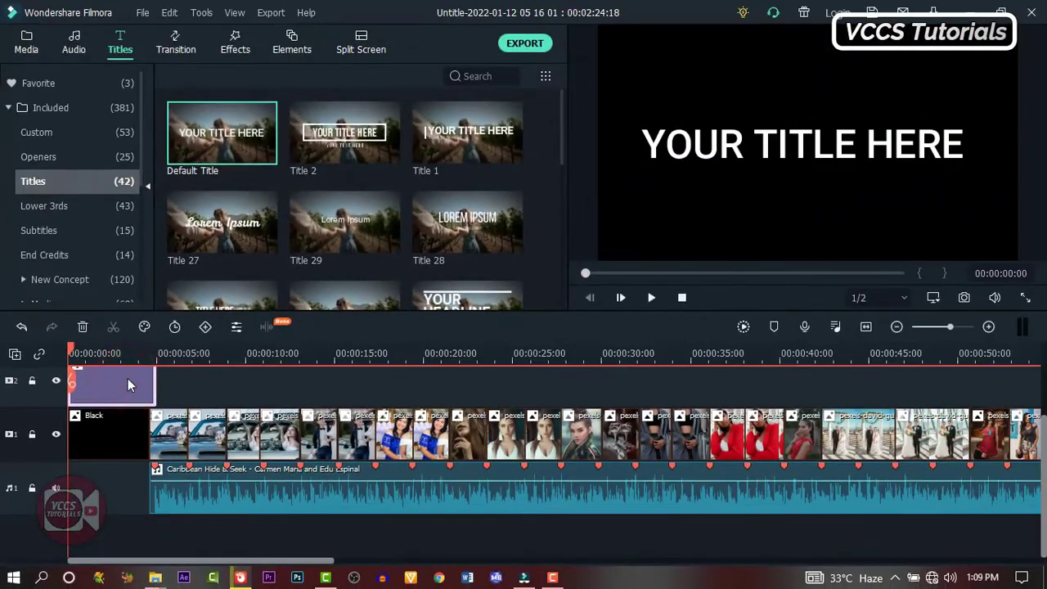
pyautogui.doubleClick(128, 384)
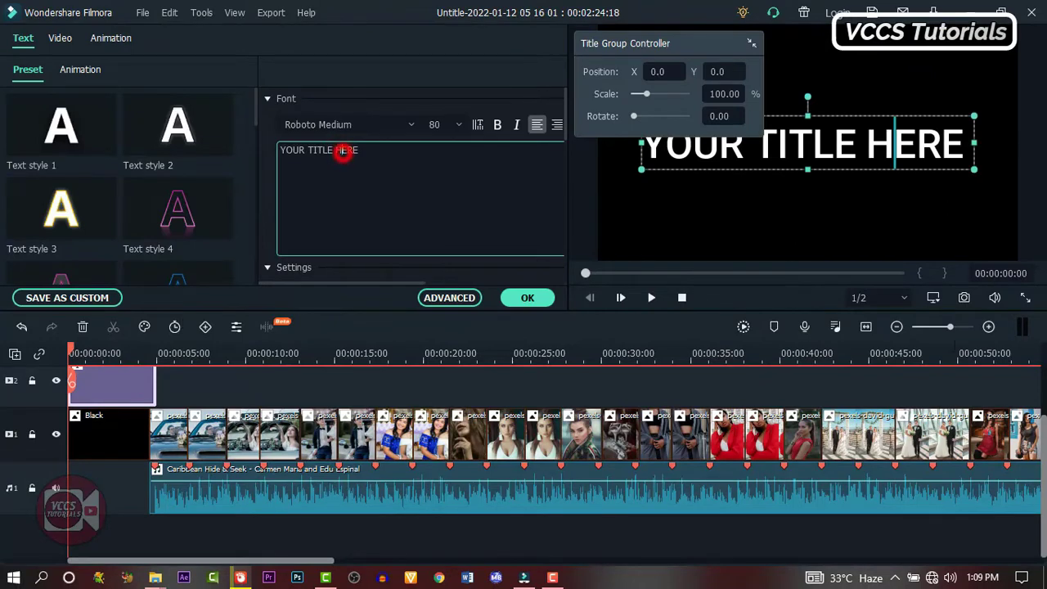
# Retype the title as AWESOME PHOTO over SLIDESHOW, adjust alignment, and enter advanced editing
pyautogui.hotkey('ctrl', 'a')
pyautogui.write('THE')
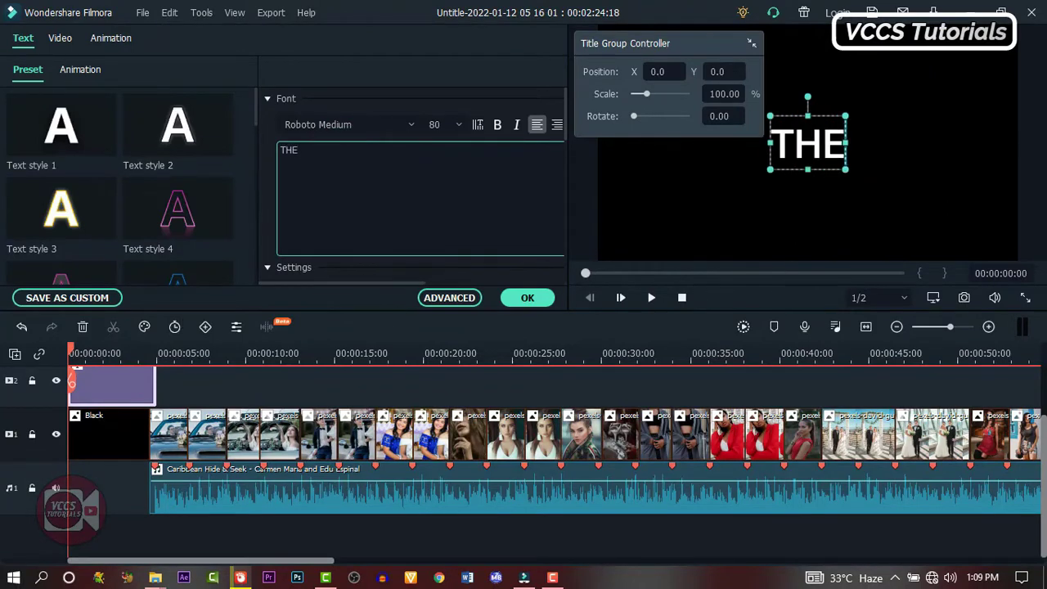
pyautogui.write('PHOTO')
pyautogui.press('Return')
pyautogui.write('SLIDESHOW')
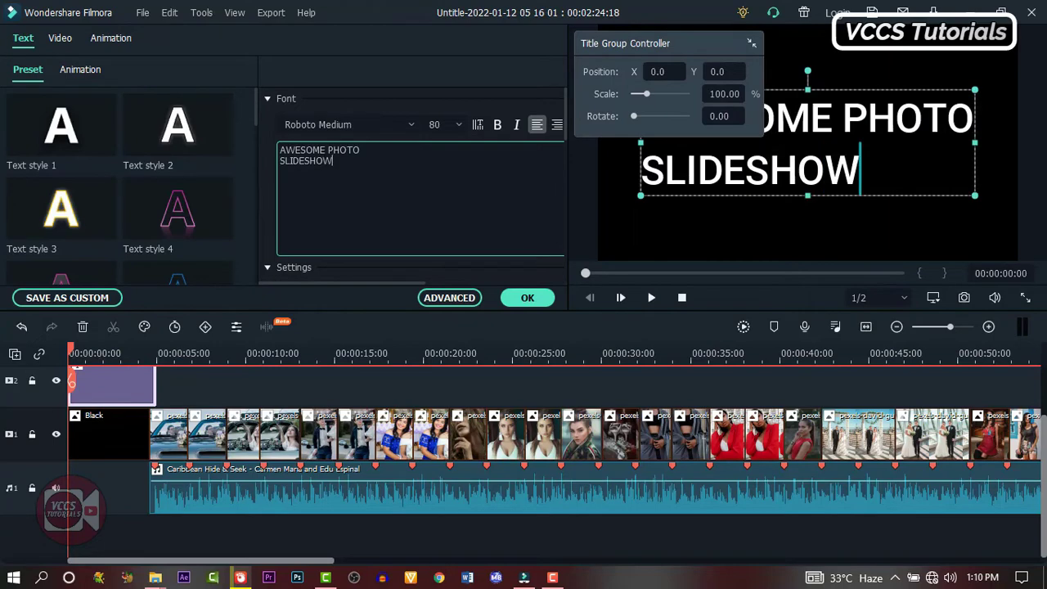
pyautogui.click(555, 124)
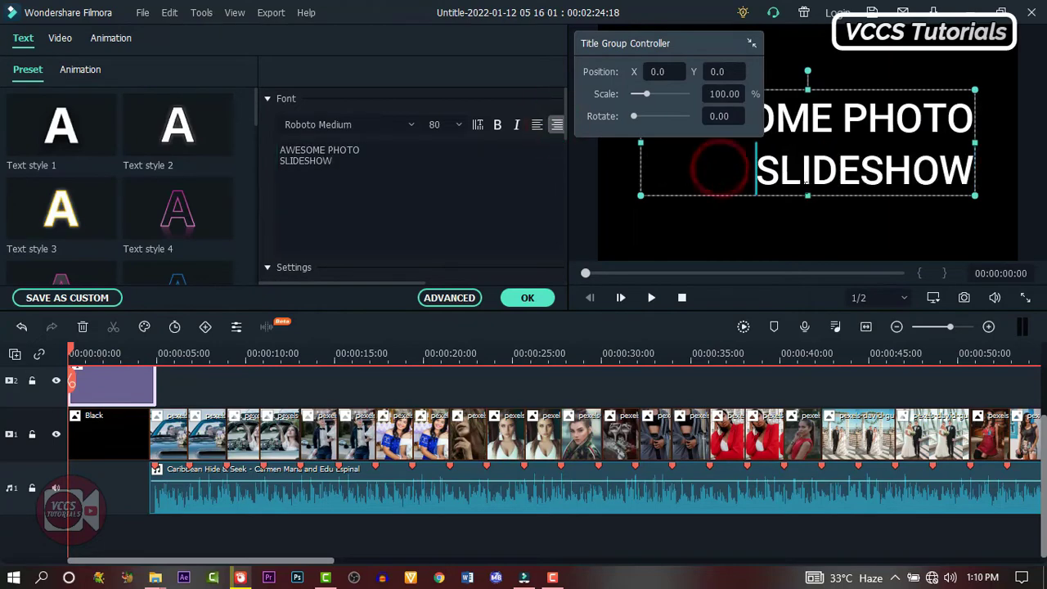
pyautogui.click(436, 300)
# Apply Text style 7 with shadow distance zero and reduced shadow blur and opacity
pyautogui.click(127, 380)
pyautogui.scroll(-2, 126, 380)
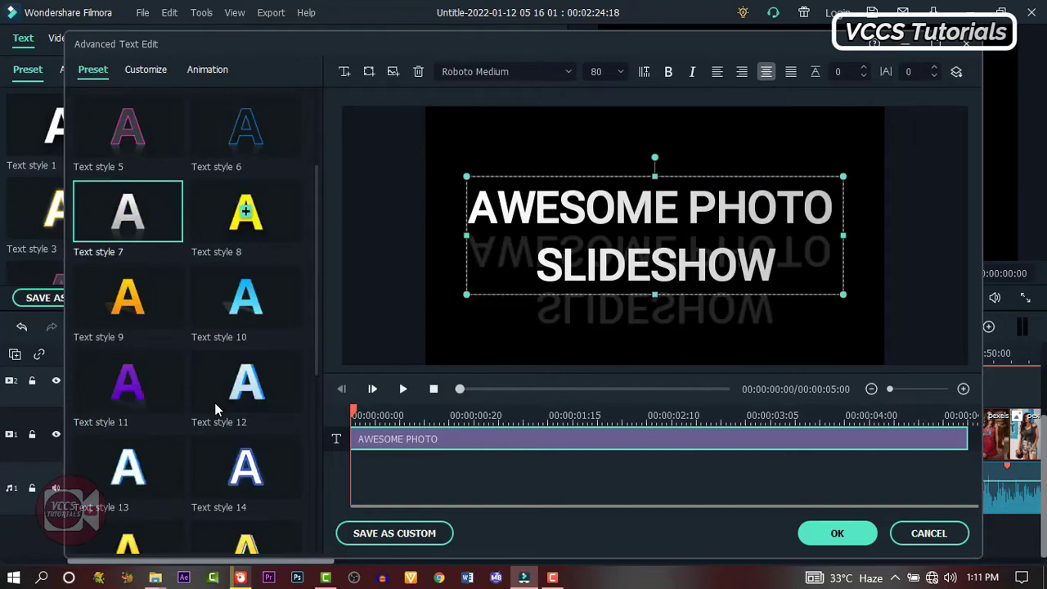
pyautogui.click(145, 70)
pyautogui.scroll(-5, 196, 384)
pyautogui.scroll(-2, 196, 385)
pyautogui.moveTo(195, 523); pyautogui.dragTo(86, 524)
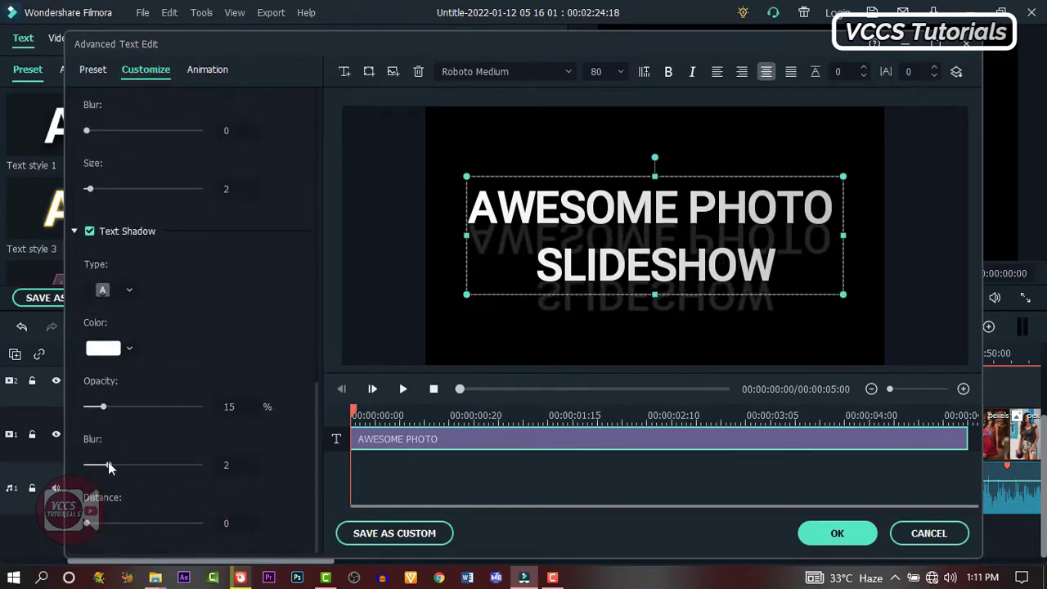
pyautogui.moveTo(108, 465); pyautogui.dragTo(97, 465)
pyautogui.moveTo(102, 407); pyautogui.dragTo(90, 406)
# Give the title a Type Writer animation, preview it, and apply the changes
pyautogui.click(207, 69)
pyautogui.click(121, 209)
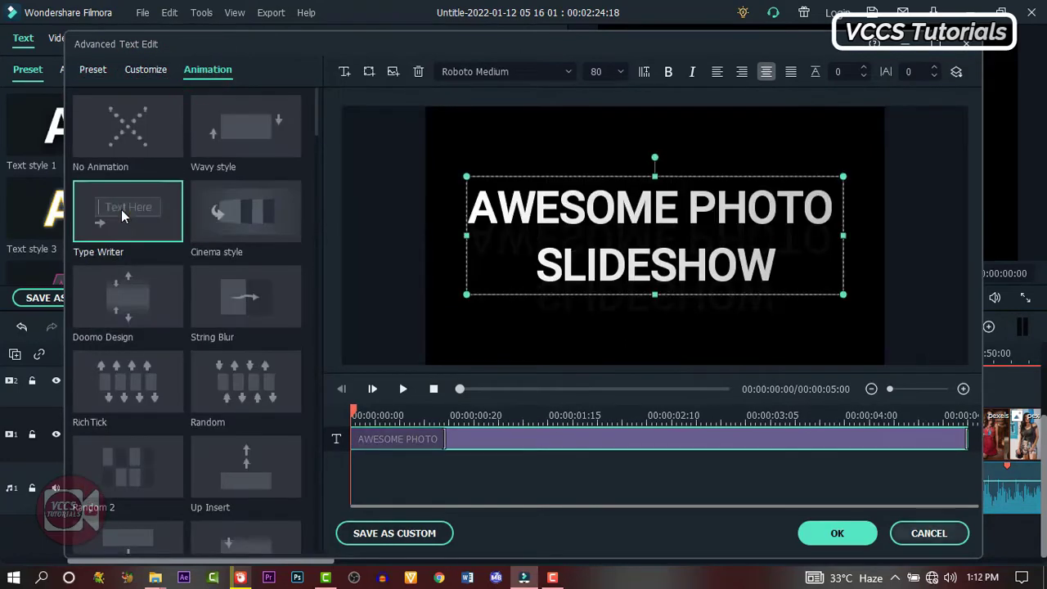
pyautogui.moveTo(966, 438); pyautogui.dragTo(903, 438)
pyautogui.click(403, 390)
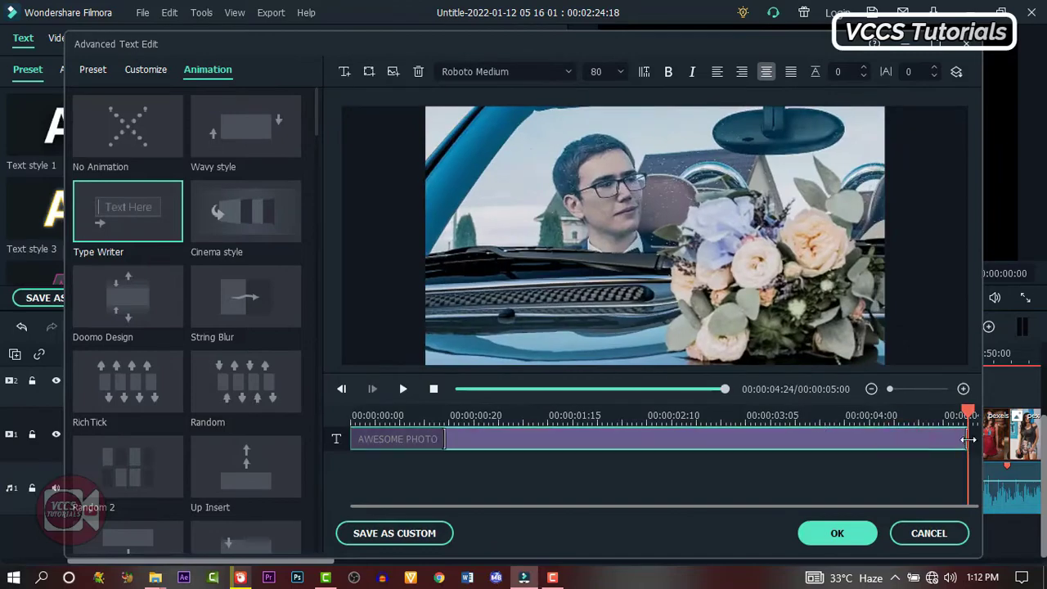
pyautogui.click(404, 390)
pyautogui.click(837, 533)
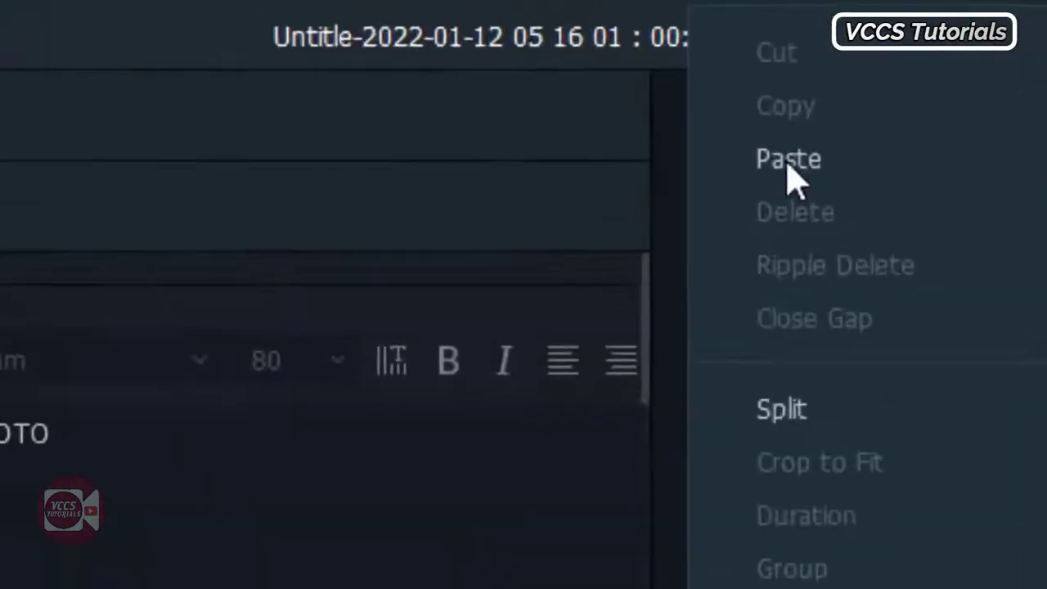
# Paste a 'THANKS FOR WATCHING!' closing title and place a black Sample Color clip after the last photo
pyautogui.click(618, 54)
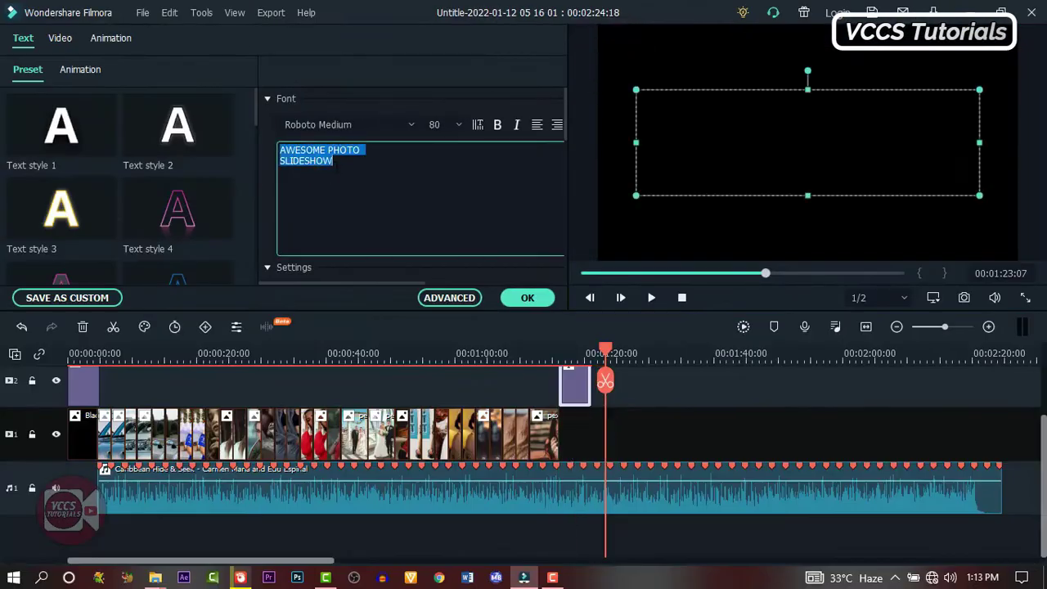
pyautogui.click(421, 197)
pyautogui.write('THANKS FOR WATCHING')
pyautogui.click(569, 360)
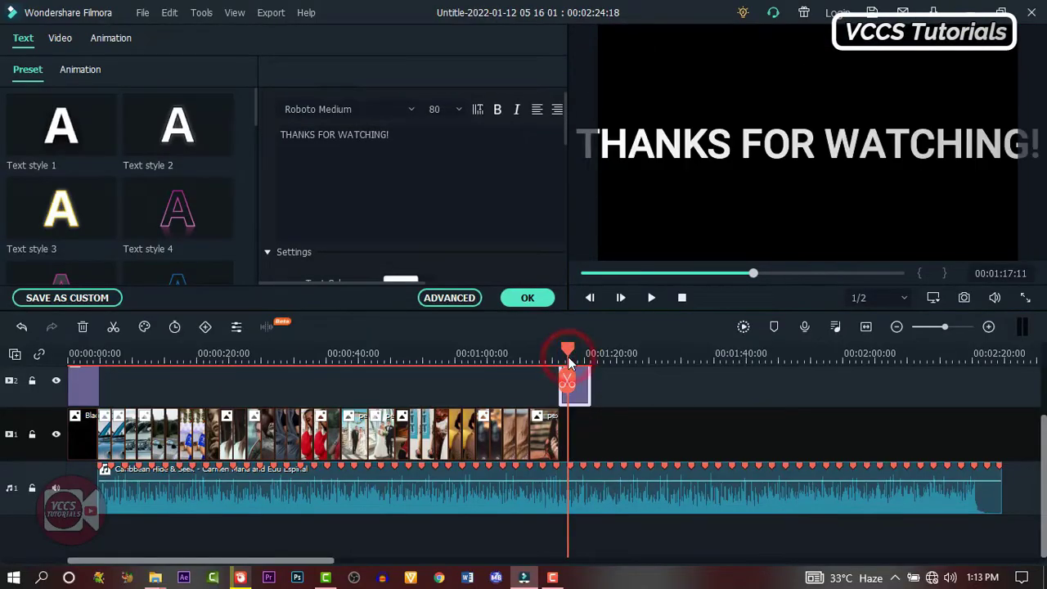
pyautogui.click(443, 109)
pyautogui.write('64')
pyautogui.click(527, 298)
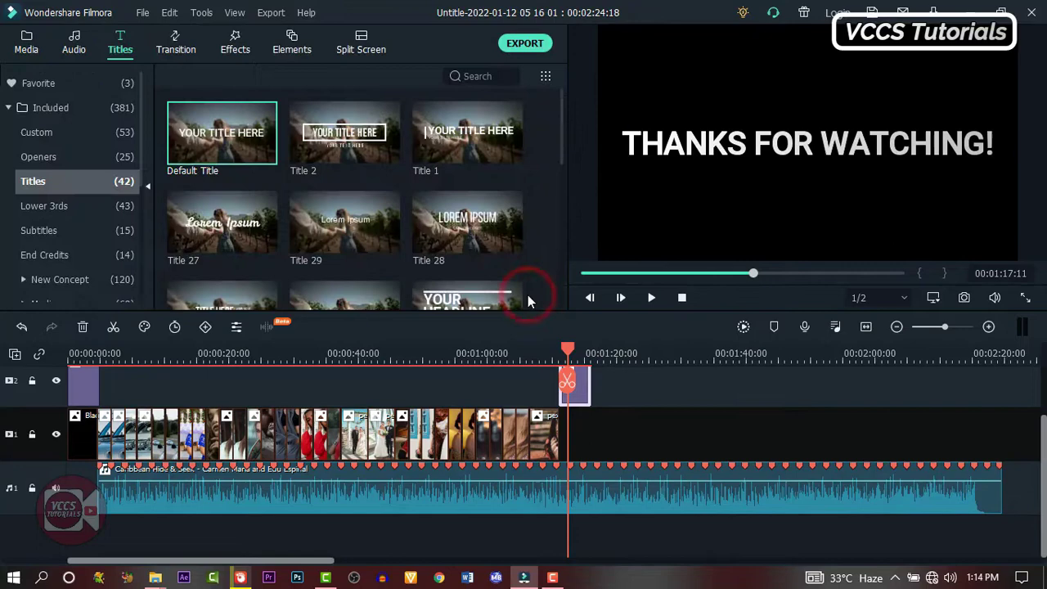
pyautogui.click(26, 41)
pyautogui.scroll(3, 295, 265)
pyautogui.moveTo(344, 131); pyautogui.dragTo(574, 429)
# Split the music where the video ends, around 1:13, and delete the remainder
pyautogui.click(543, 353)
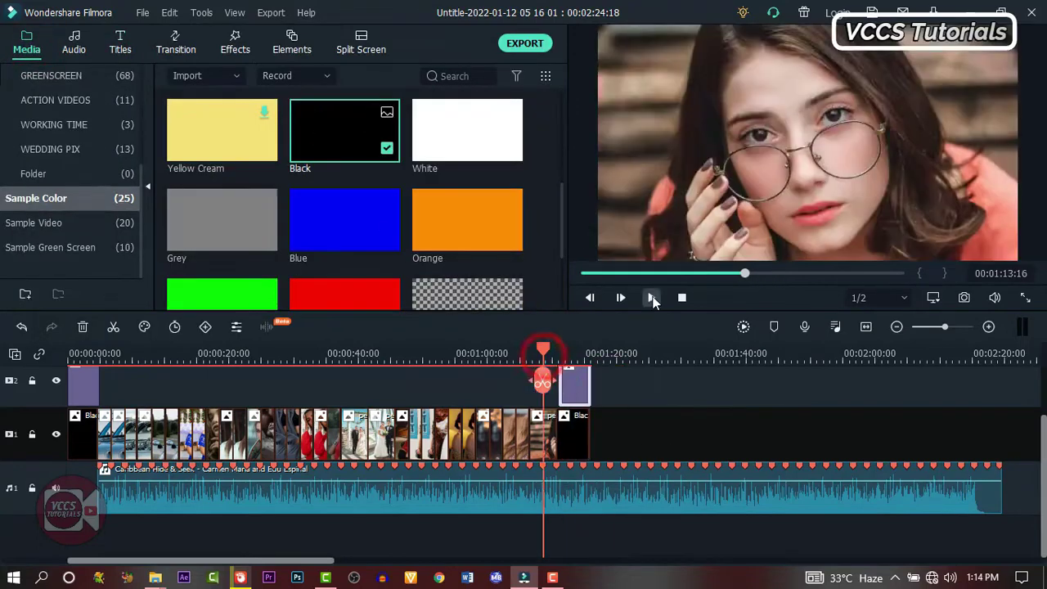
pyautogui.click(652, 298)
pyautogui.scroll(1, 614, 499)
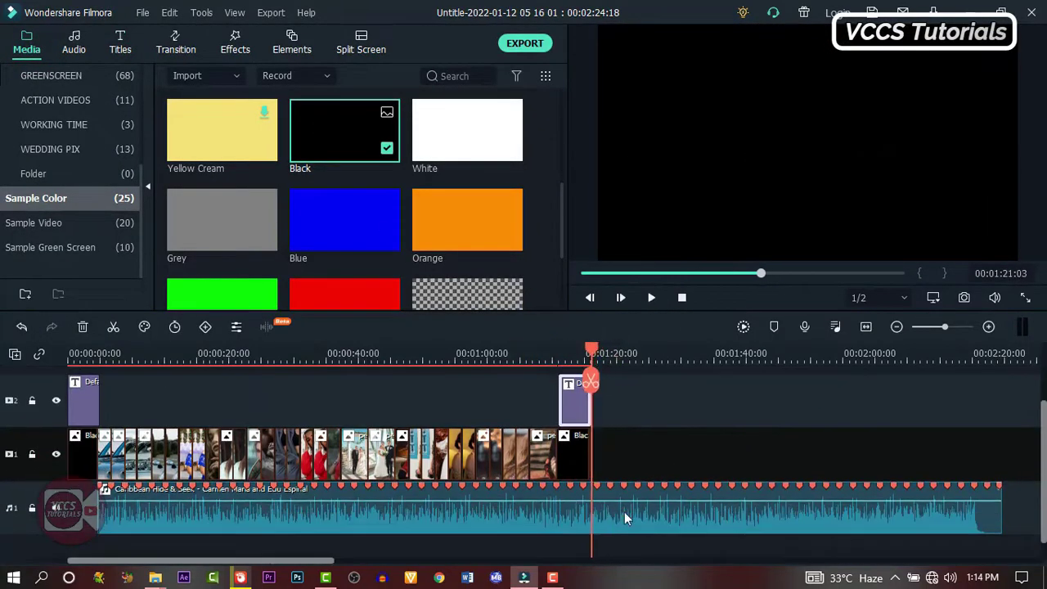
pyautogui.click(624, 517)
pyautogui.hotkey('ctrl', 'b')
pyautogui.press('Delete')
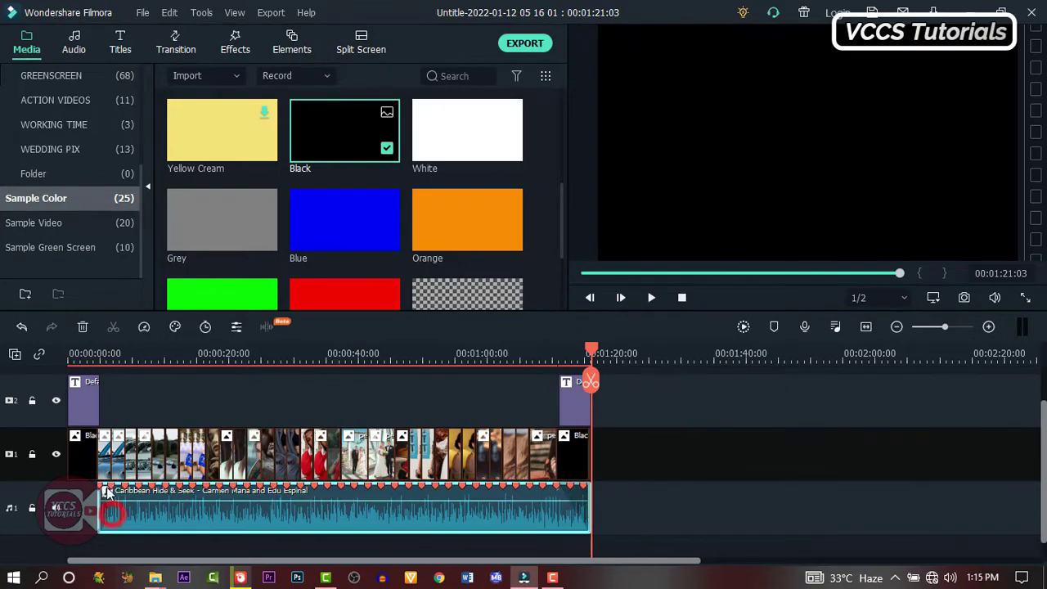
pyautogui.click(112, 507)
pyautogui.hotkey('ctrl', 'z')
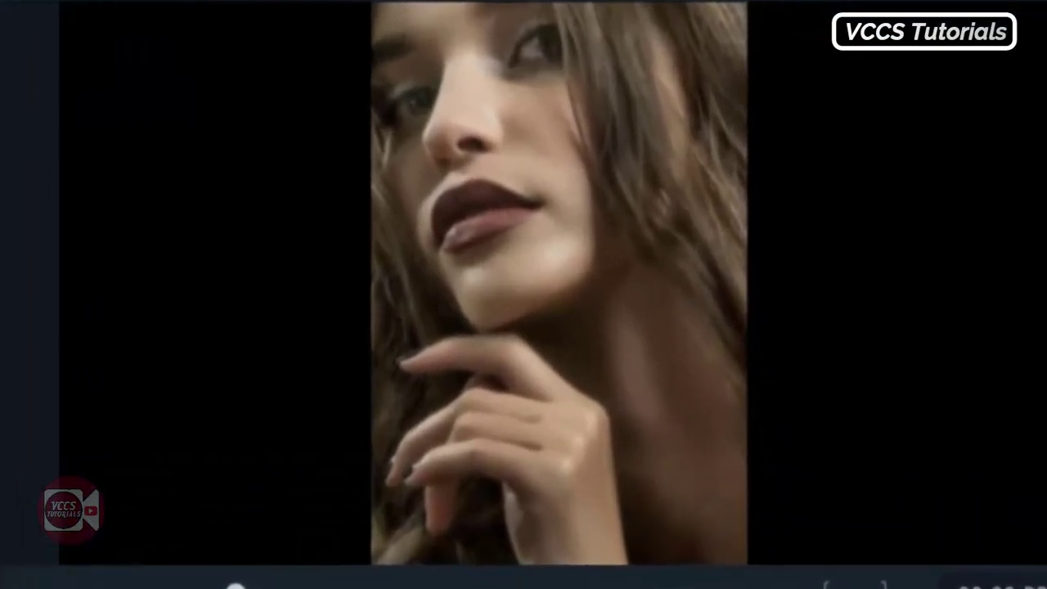
# Place the Basic Blur background filter on track 2 over the portraits from about 0:20
pyautogui.click(51, 200)
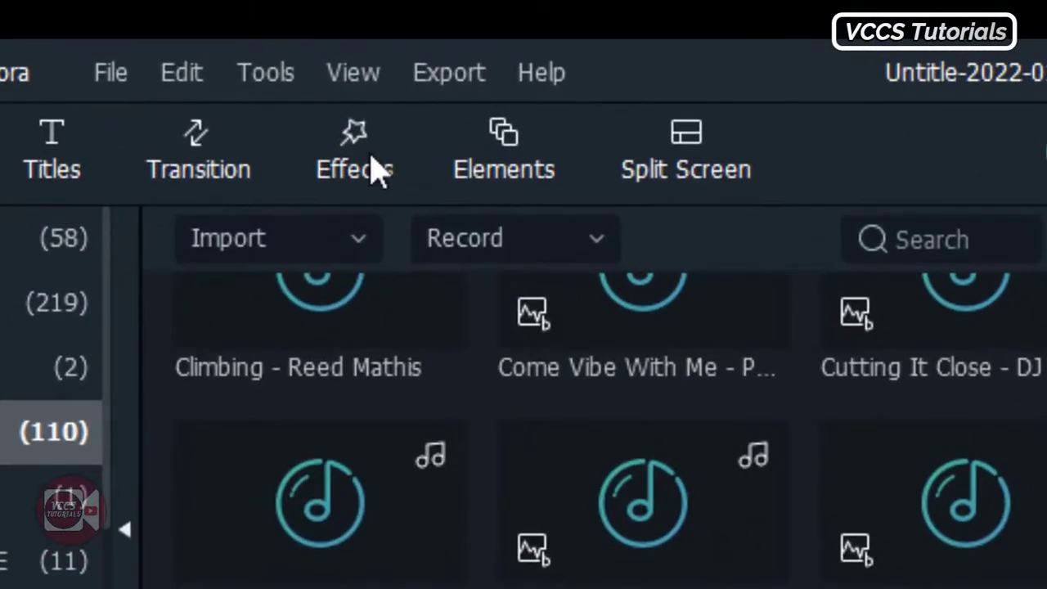
pyautogui.click(254, 59)
pyautogui.write('ligh')
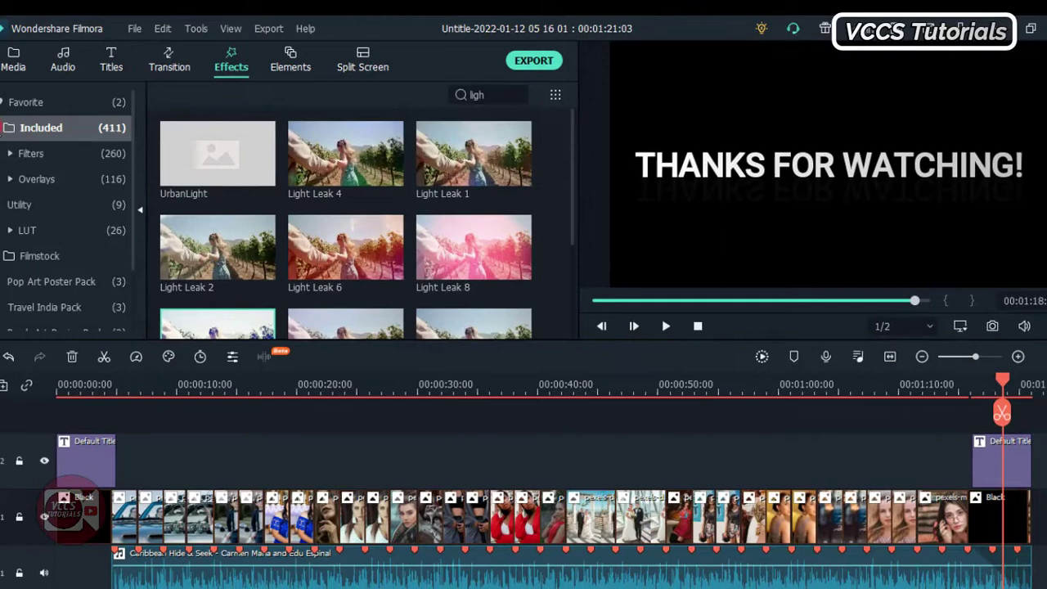
pyautogui.scroll(-1, 50, 194)
pyautogui.scroll(1, 51, 194)
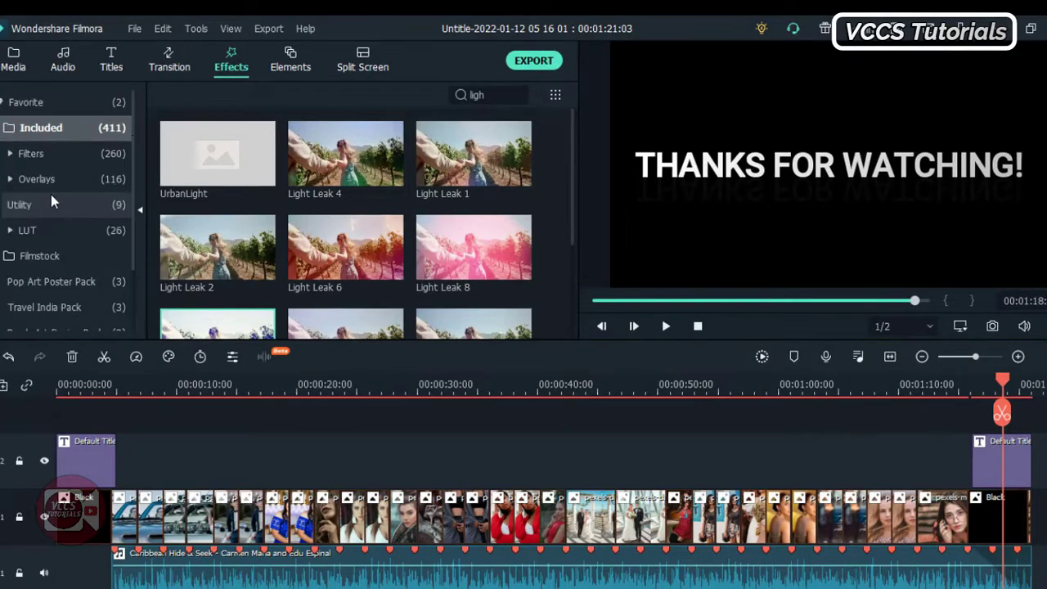
pyautogui.click(9, 153)
pyautogui.click(74, 281)
pyautogui.click(518, 94)
pyautogui.click(327, 384)
pyautogui.click(248, 140)
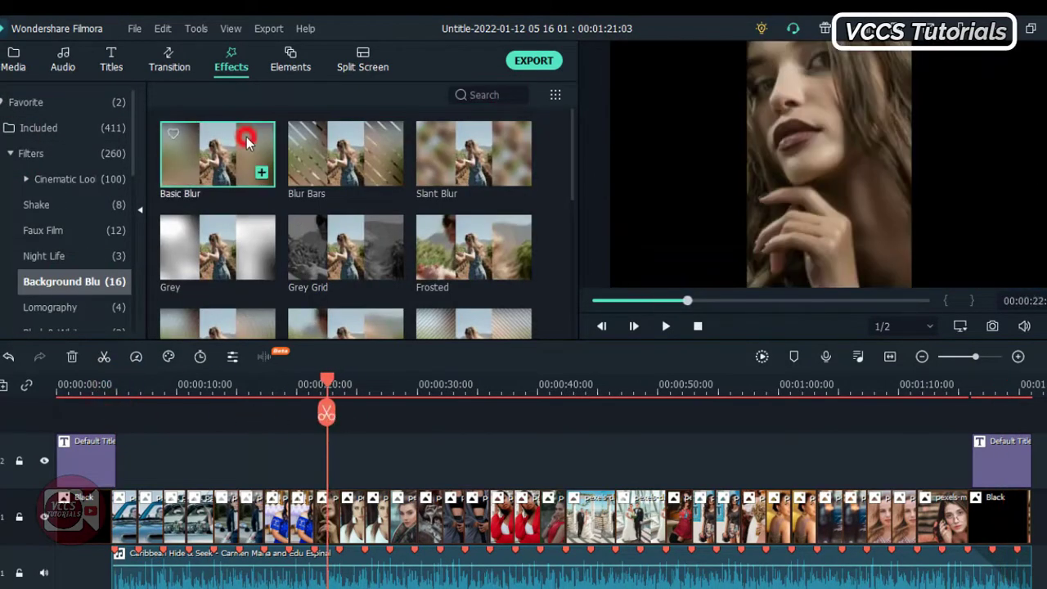
pyautogui.moveTo(309, 477); pyautogui.dragTo(674, 476)
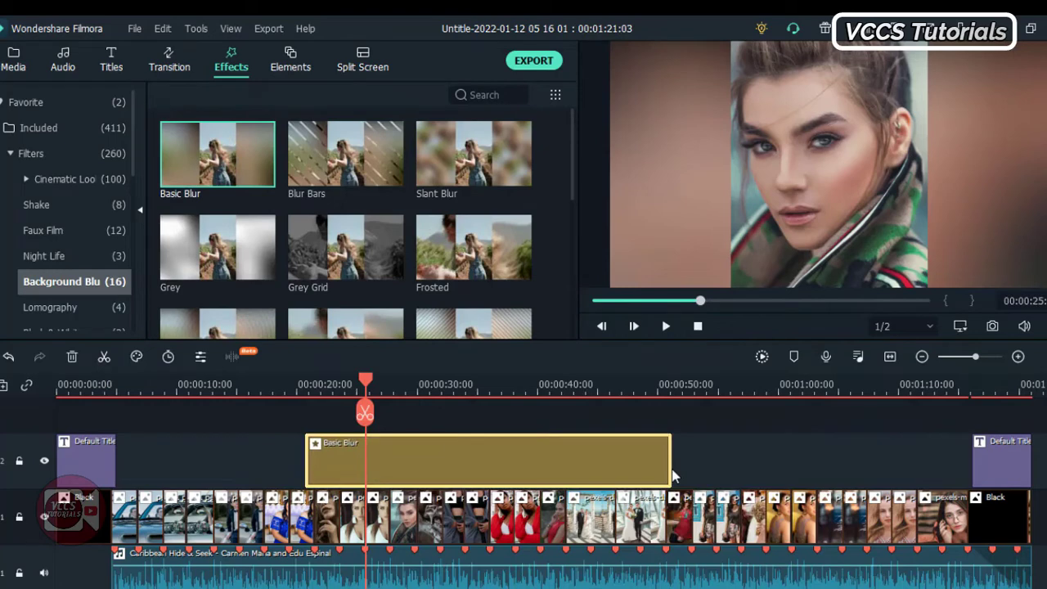
# Add Blur Bars near 0:50, shorten Basic Blur, and butt Blur Bars against it, lengthened
pyautogui.moveTo(375, 150)
pyautogui.mouseDown()
pyautogui.moveTo(669, 431)
pyautogui.moveTo(672, 464)
pyautogui.moveTo(692, 466)
pyautogui.mouseUp()
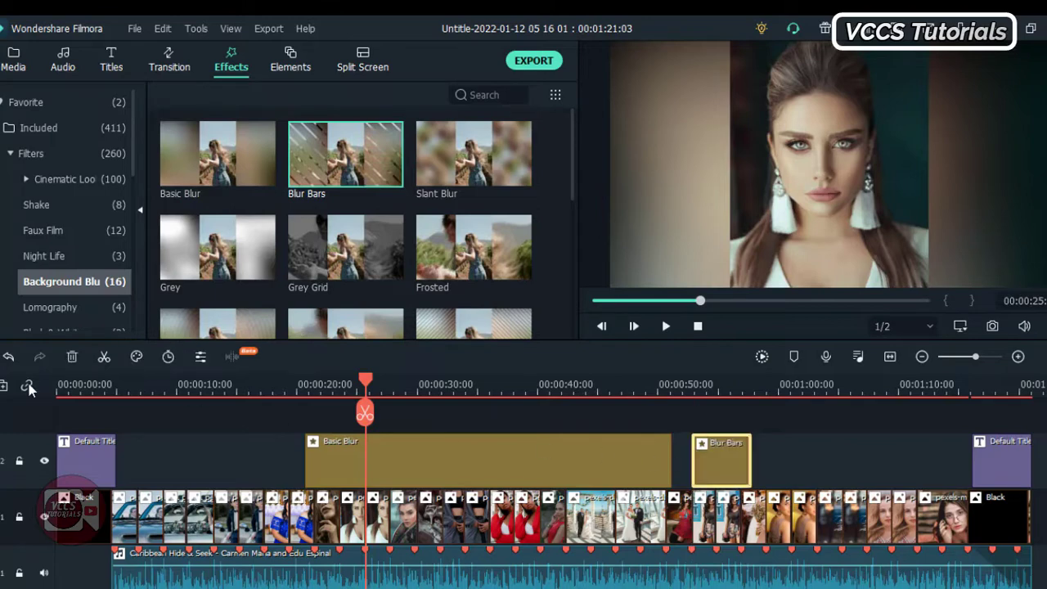
pyautogui.click(510, 472)
pyautogui.moveTo(672, 466); pyautogui.dragTo(504, 480)
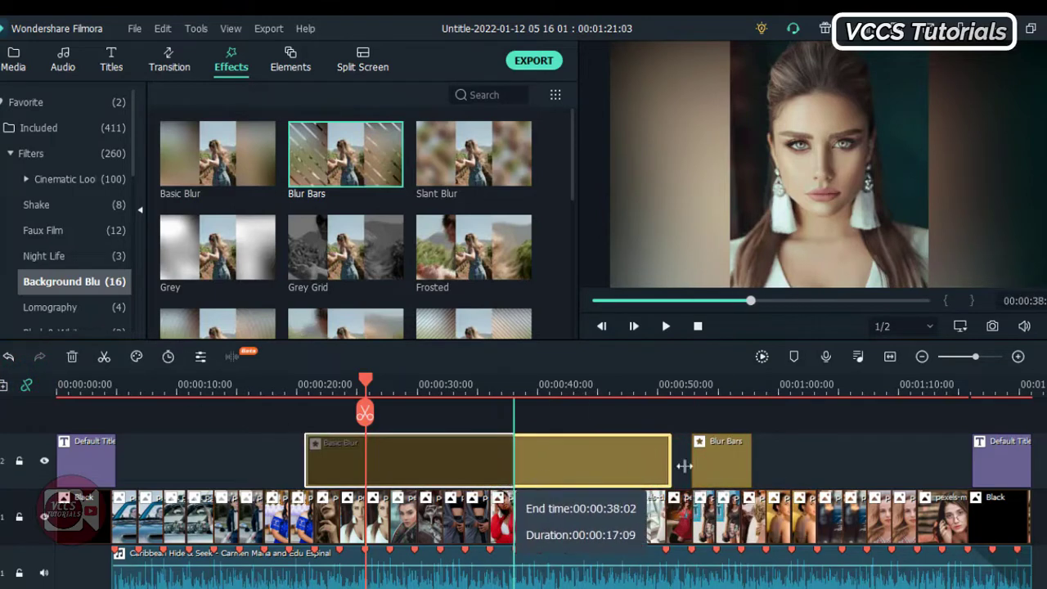
pyautogui.moveTo(721, 463); pyautogui.dragTo(552, 477)
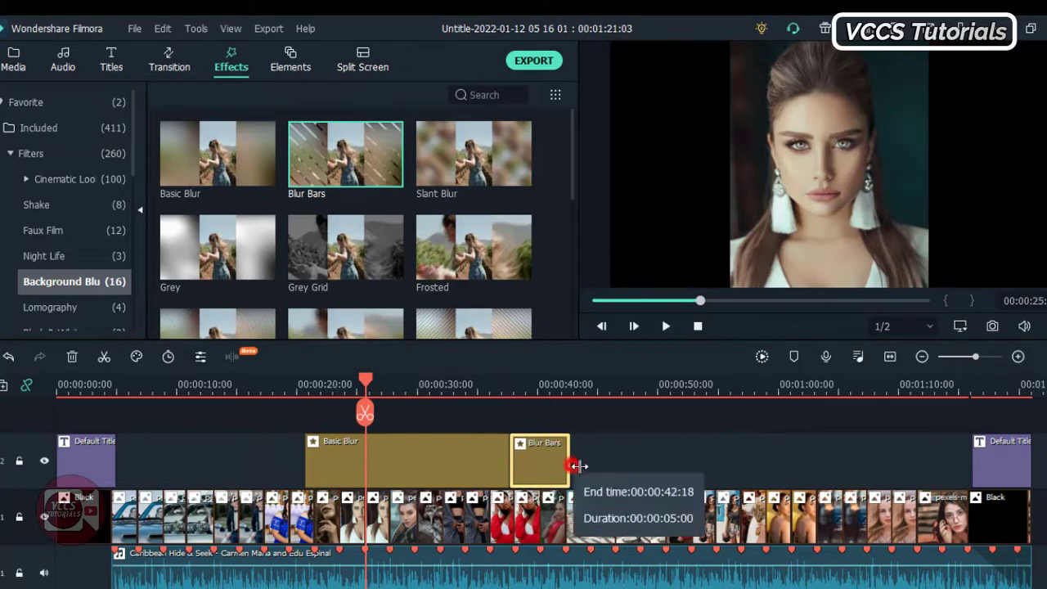
pyautogui.moveTo(572, 464)
pyautogui.mouseDown()
pyautogui.moveTo(792, 483)
pyautogui.moveTo(720, 462)
pyautogui.moveTo(930, 462)
pyautogui.mouseUp()
# Place Slant Blur right after Blur Bars over the next portrait photos
pyautogui.click(618, 383)
pyautogui.scroll(-2, 1014, 458)
pyautogui.click(1008, 442)
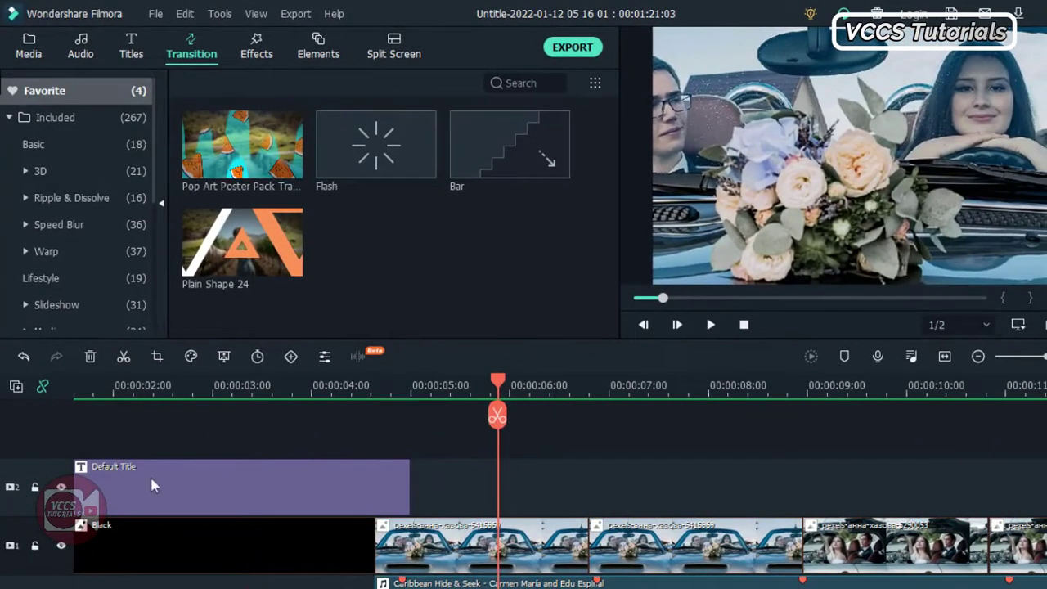
# Add a Basic Fade transition before the black clip and shorten it to 00:00:00:10
pyautogui.click(47, 141)
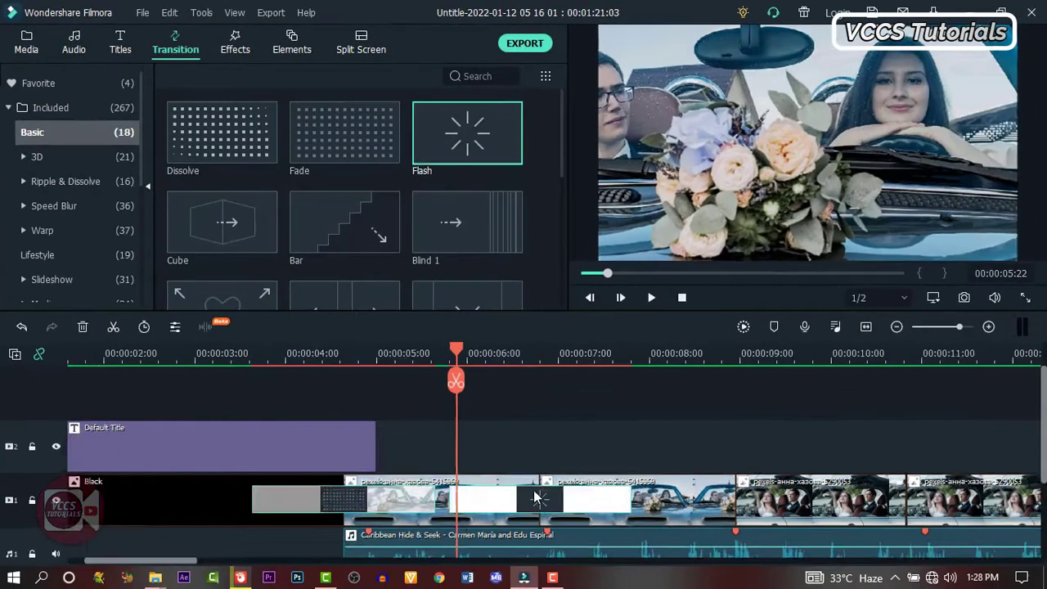
pyautogui.click(64, 157)
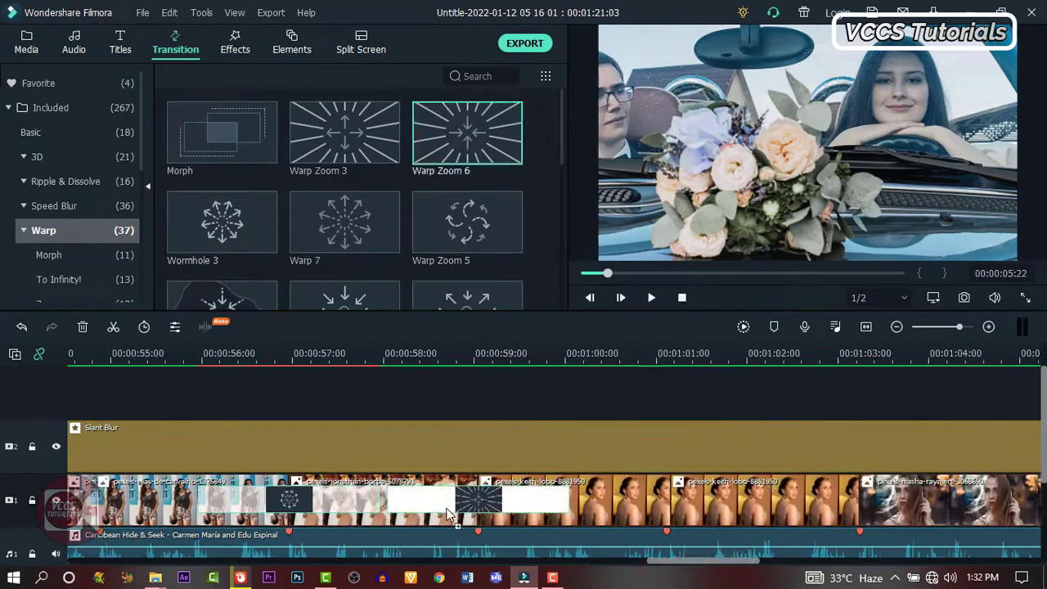
pyautogui.click(29, 133)
pyautogui.moveTo(409, 134); pyautogui.dragTo(623, 506)
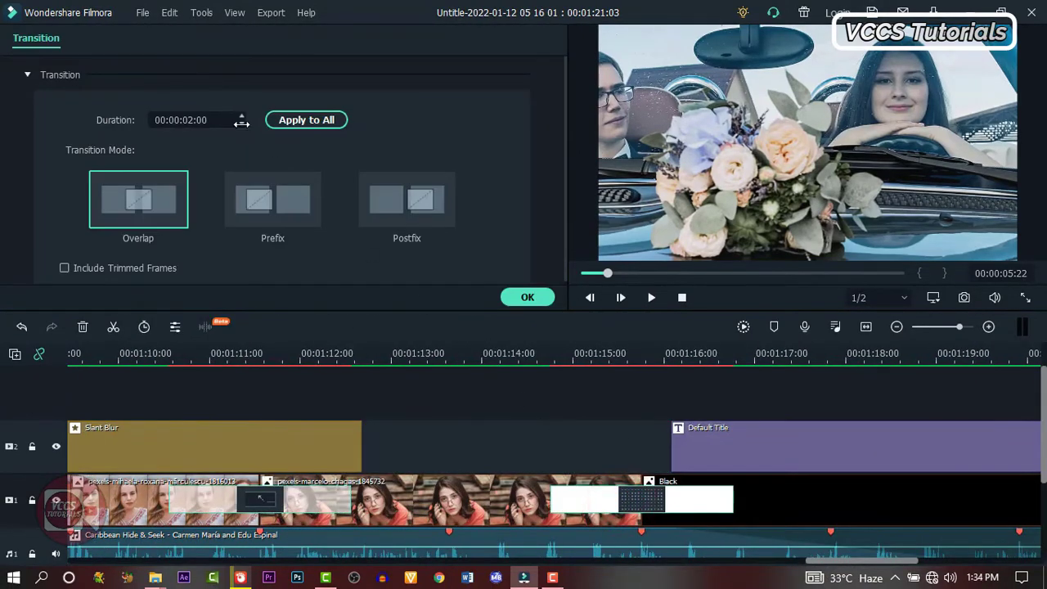
pyautogui.click(236, 132)
pyautogui.click(236, 131)
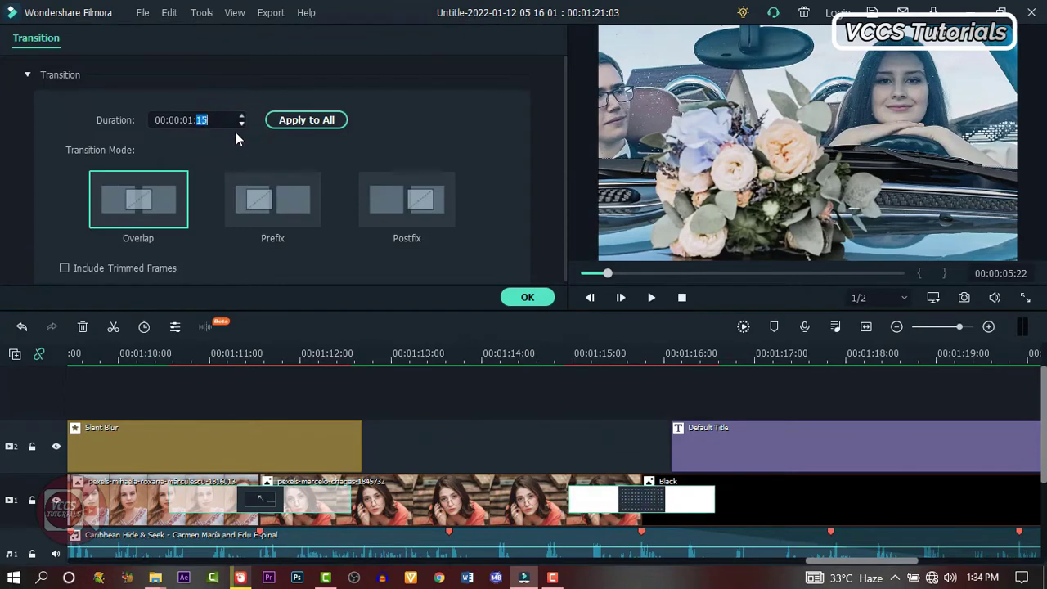
pyautogui.click(235, 132)
pyautogui.click(235, 132)
pyautogui.click(236, 132)
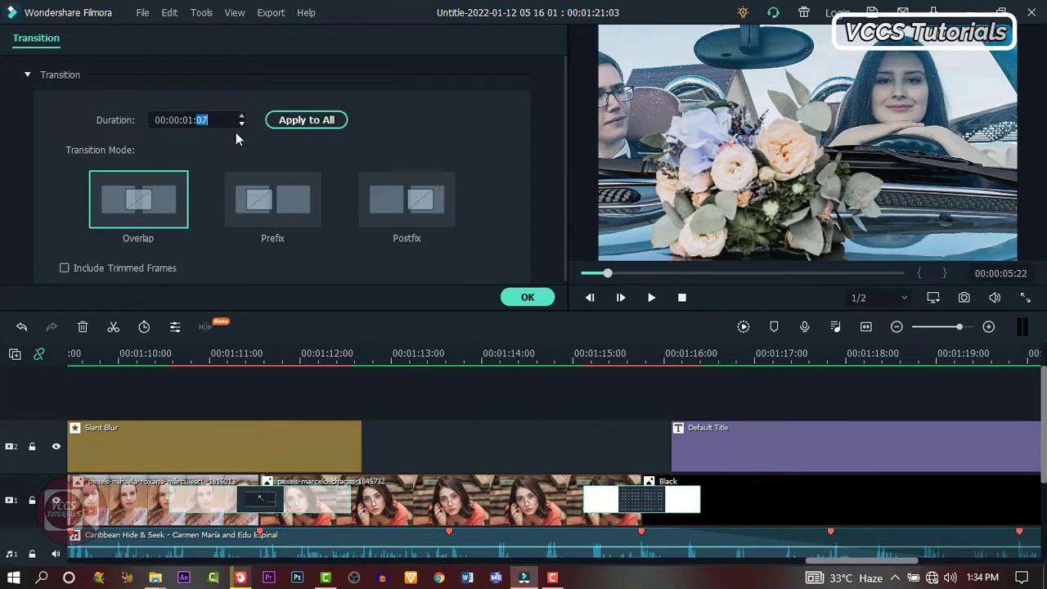
pyautogui.click(235, 131)
pyautogui.click(236, 132)
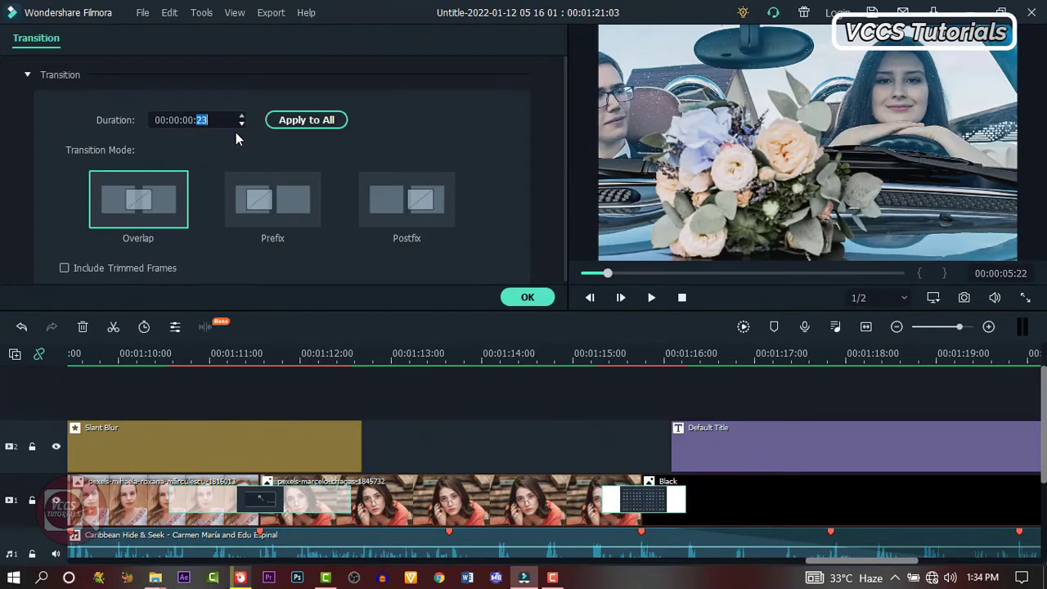
pyautogui.click(236, 132)
pyautogui.click(235, 132)
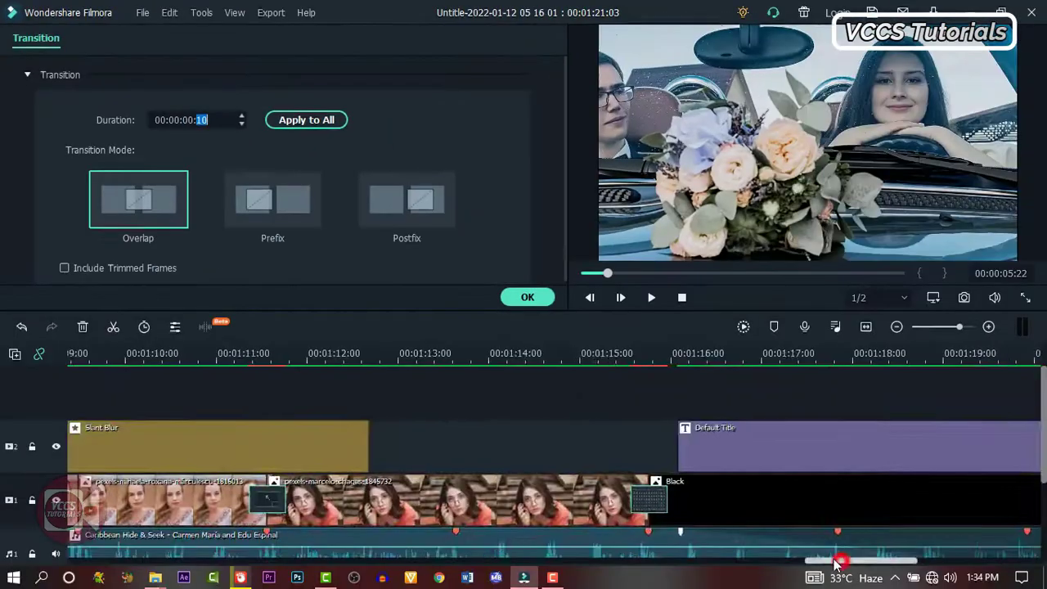
pyautogui.click(864, 326)
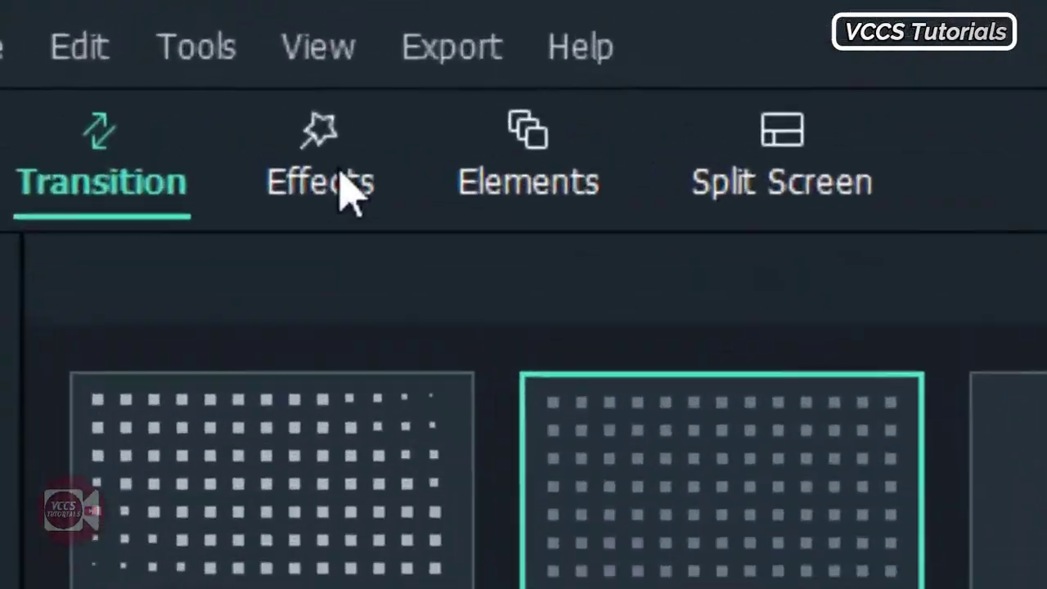
# Search effects for 'LEA' and add Light Leak 2 at the start, lengthened to about 21 seconds
pyautogui.click(342, 179)
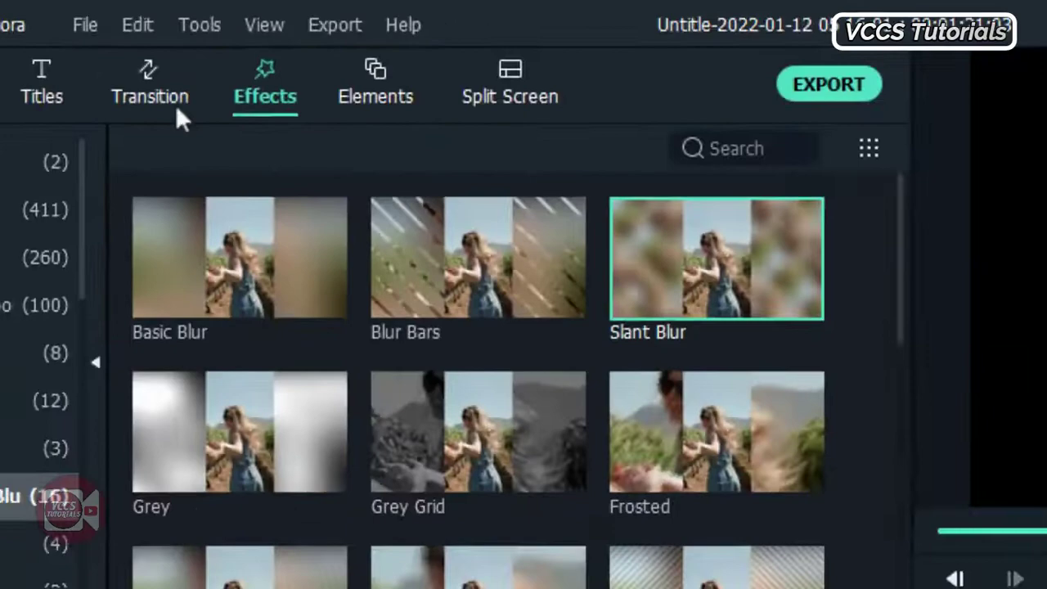
pyautogui.click(41, 83)
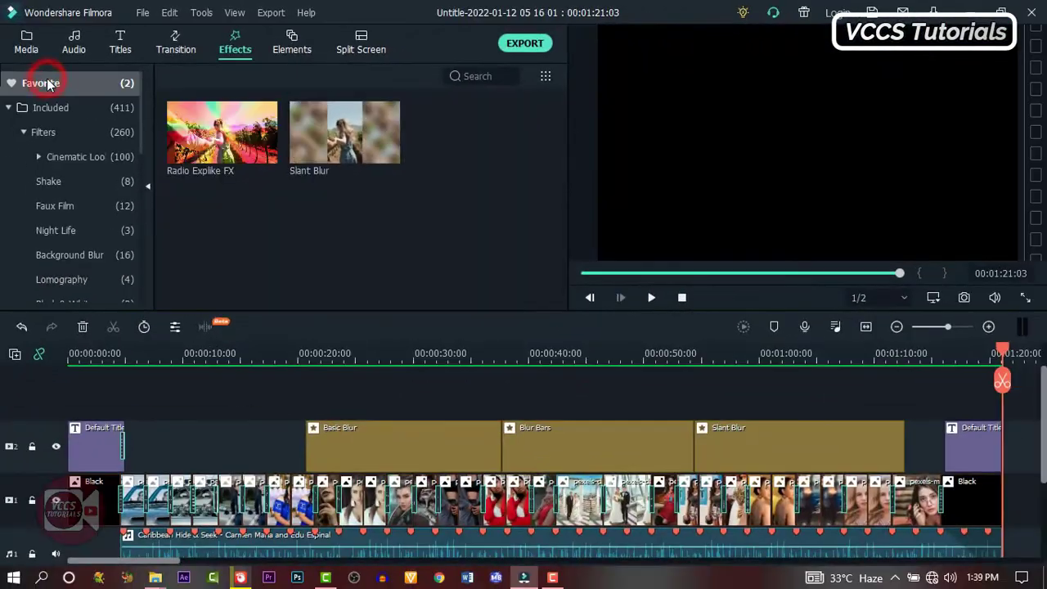
pyautogui.click(51, 107)
pyautogui.click(477, 76)
pyautogui.write('LEA')
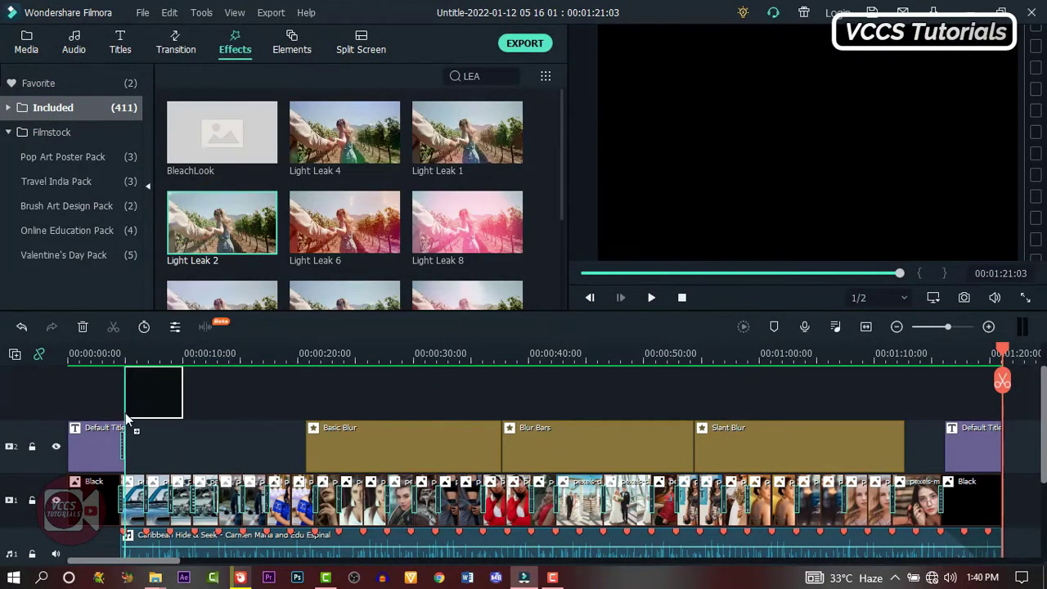
pyautogui.moveTo(122, 412); pyautogui.dragTo(123, 412)
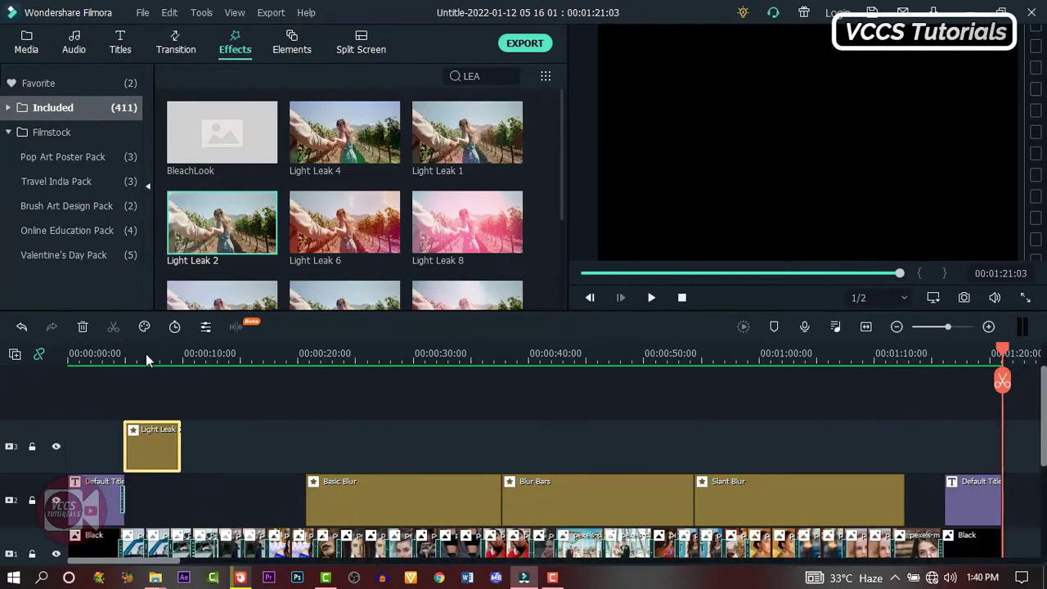
pyautogui.click(179, 444)
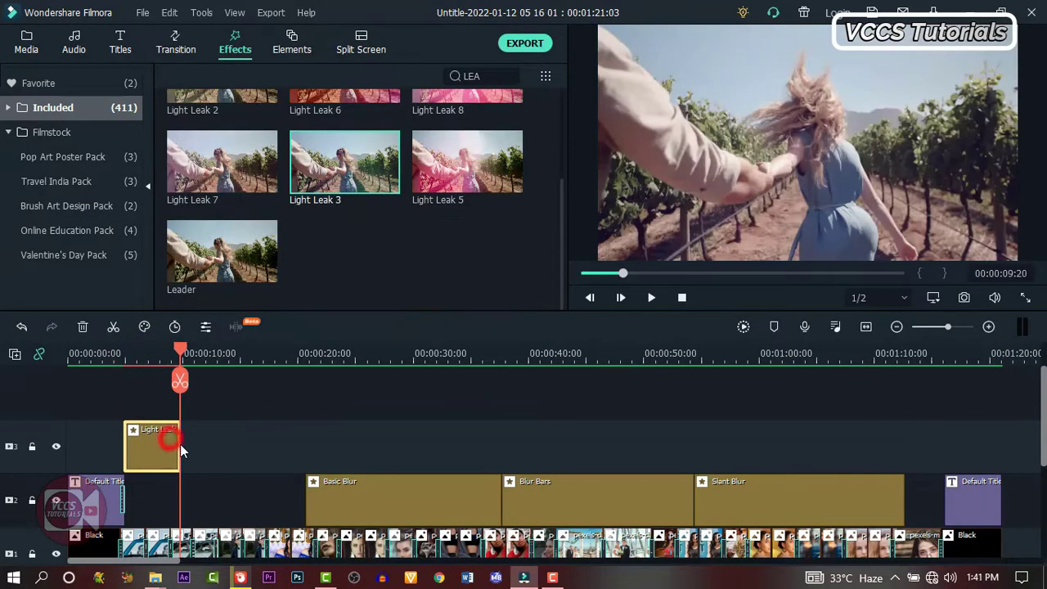
pyautogui.moveTo(180, 444); pyautogui.dragTo(366, 448)
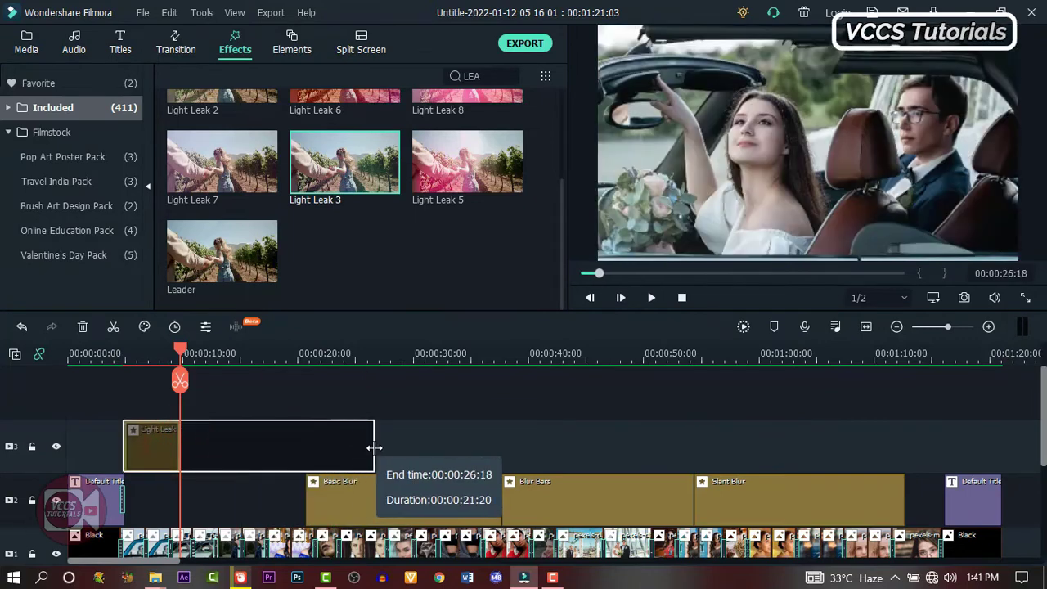
pyautogui.moveTo(381, 448); pyautogui.dragTo(382, 455)
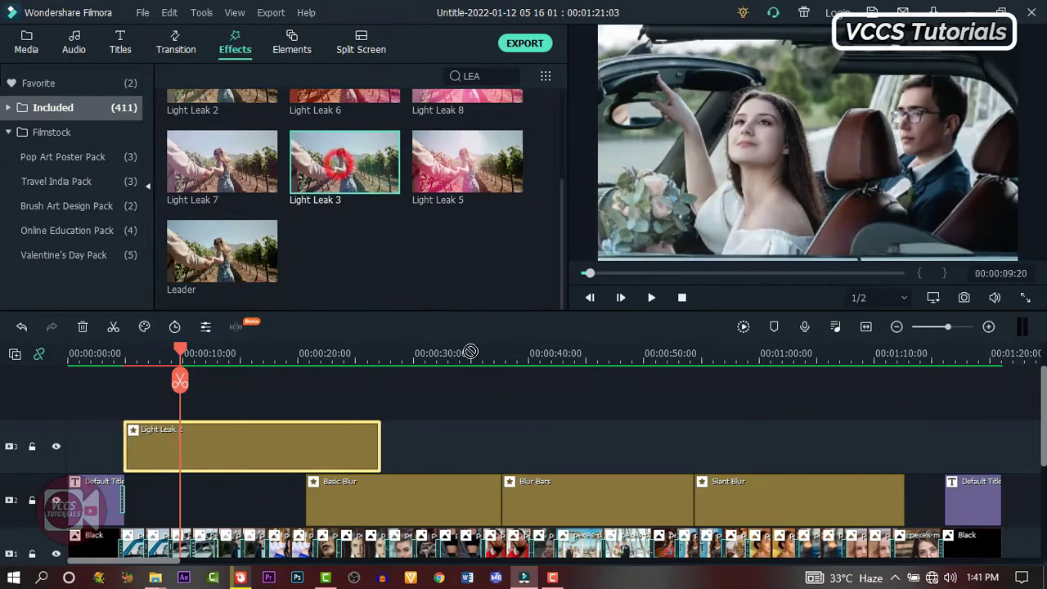
# Place Light Leak 3 right after Light Leak 2 and lengthen it
pyautogui.moveTo(470, 352); pyautogui.dragTo(462, 441)
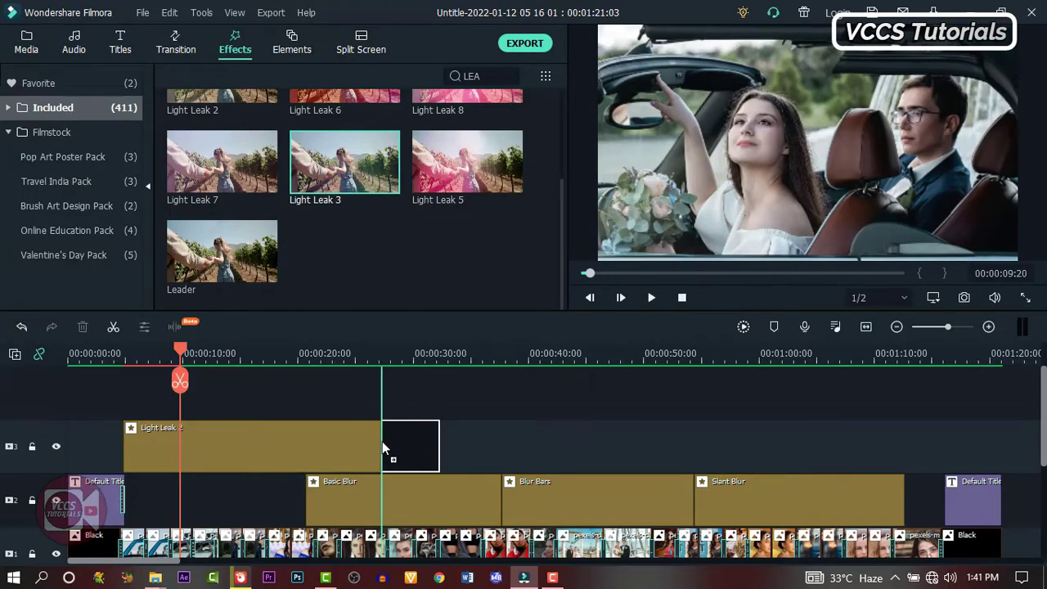
pyautogui.moveTo(381, 442); pyautogui.dragTo(440, 447)
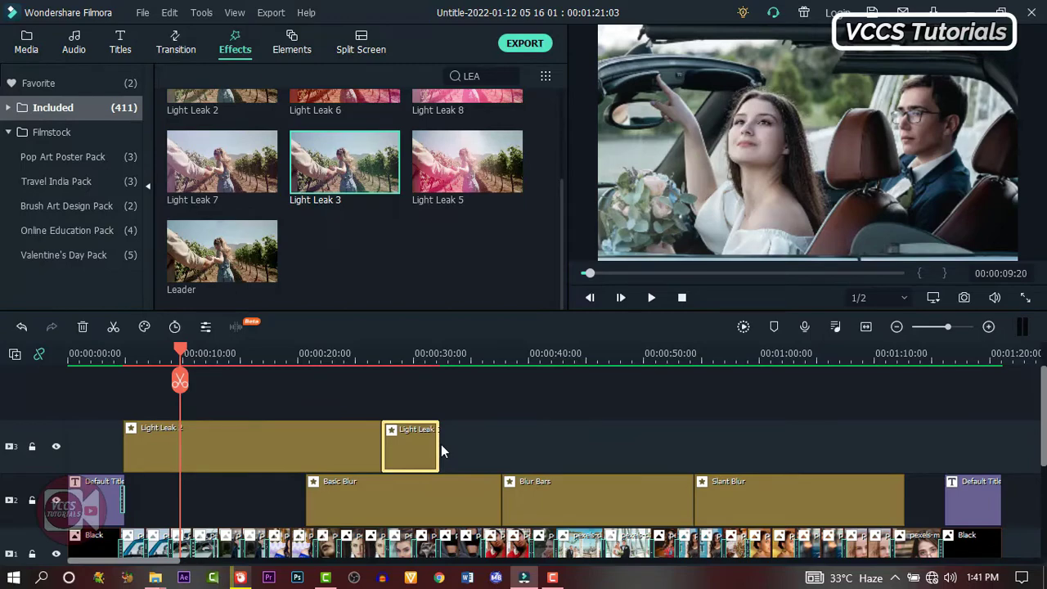
pyautogui.moveTo(439, 448); pyautogui.dragTo(687, 448)
# Add Light Leak 4 after Light Leak 3 and stretch it to the slideshow's end
pyautogui.scroll(2, 394, 274)
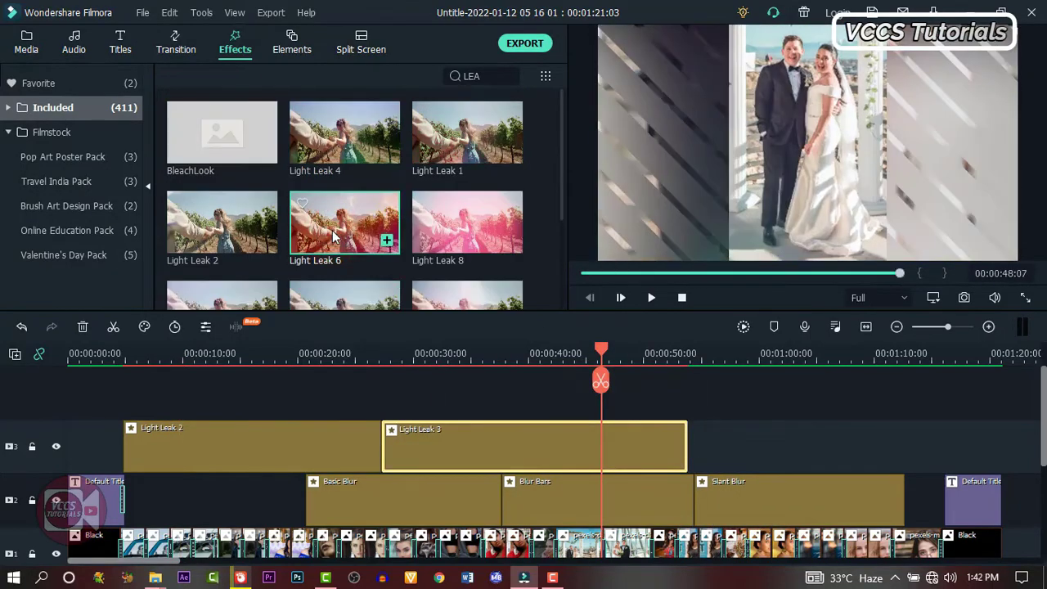
pyautogui.click(345, 135)
pyautogui.moveTo(345, 135); pyautogui.dragTo(694, 423)
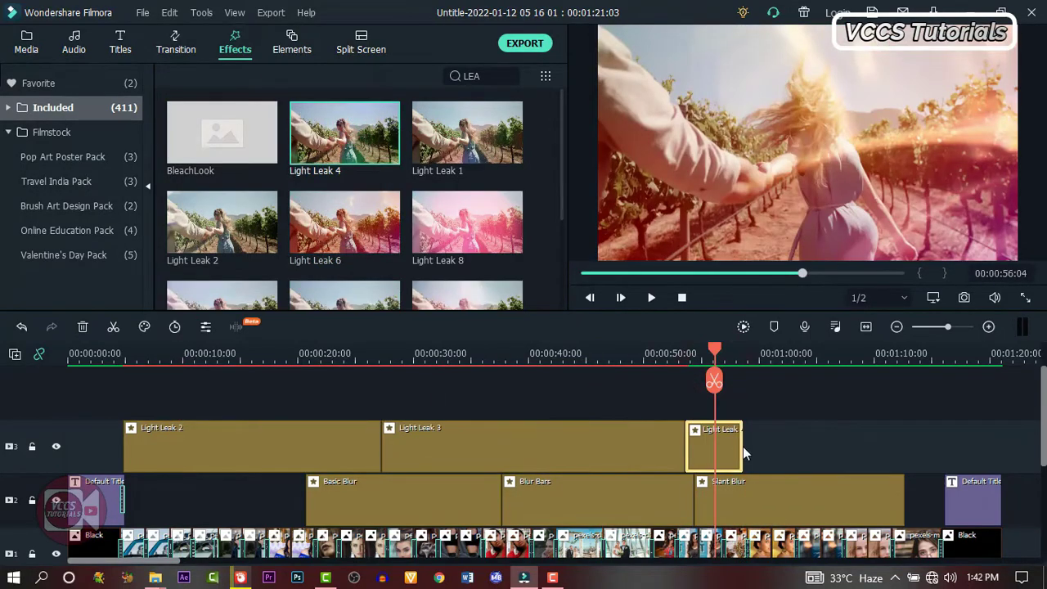
pyautogui.moveTo(741, 446); pyautogui.dragTo(944, 447)
pyautogui.click(262, 353)
pyautogui.click(228, 449)
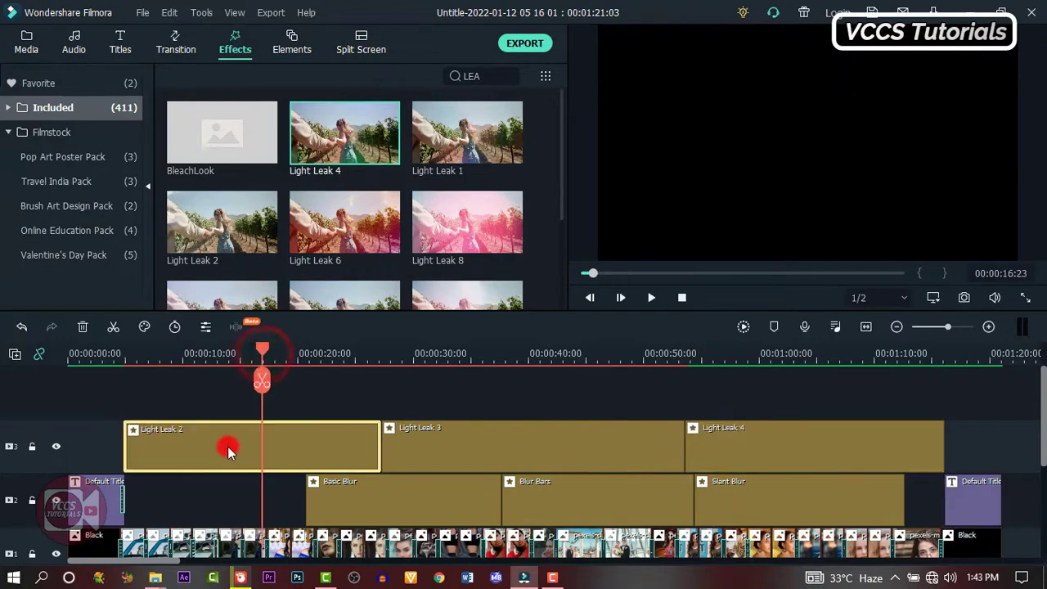
# Set the Light Leak 2 overlay's Alpha to 50, then preview the closing title
pyautogui.doubleClick(230, 451)
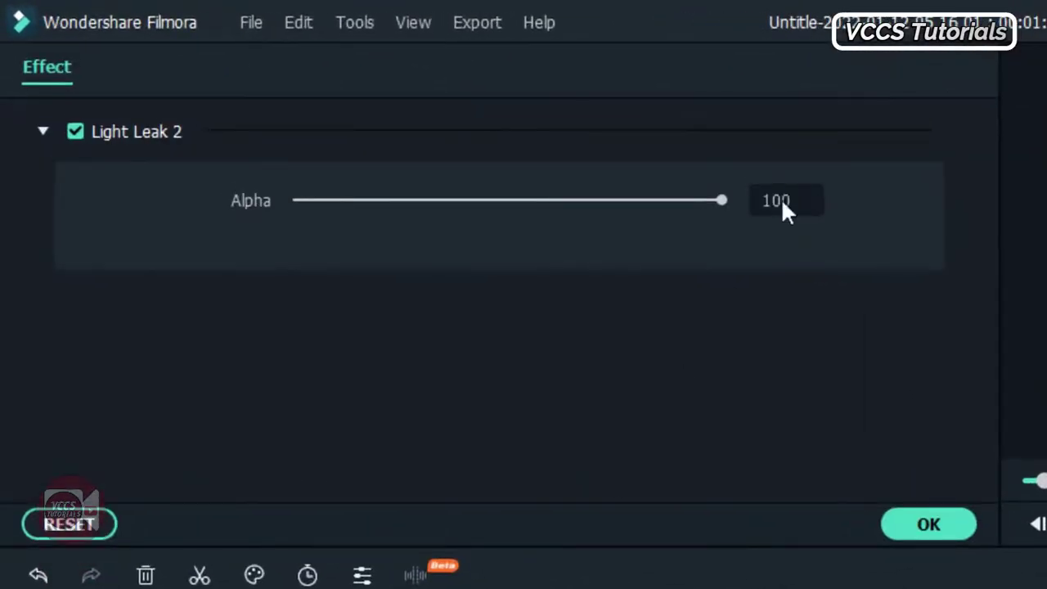
pyautogui.doubleClick(780, 200)
pyautogui.write('5')
pyautogui.write('0')
pyautogui.click(774, 308)
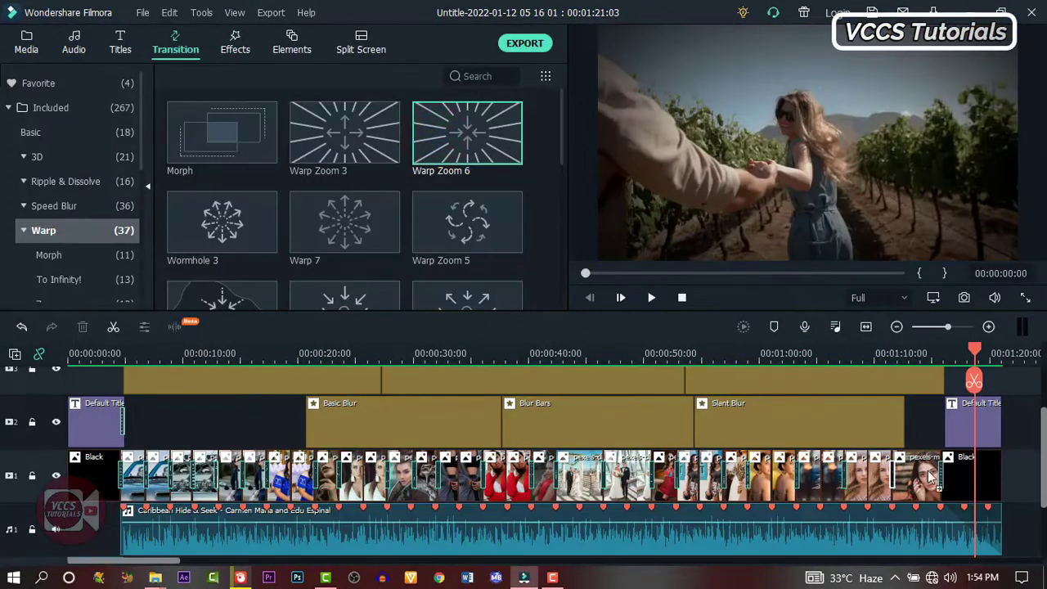
pyautogui.click(980, 440)
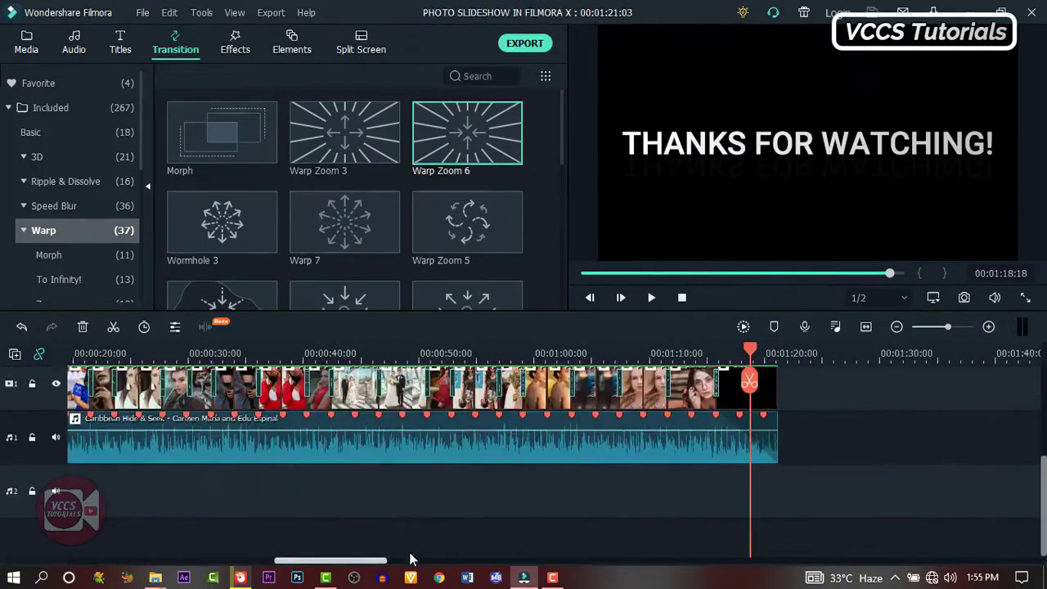
pyautogui.moveTo(982, 561); pyautogui.dragTo(168, 563)
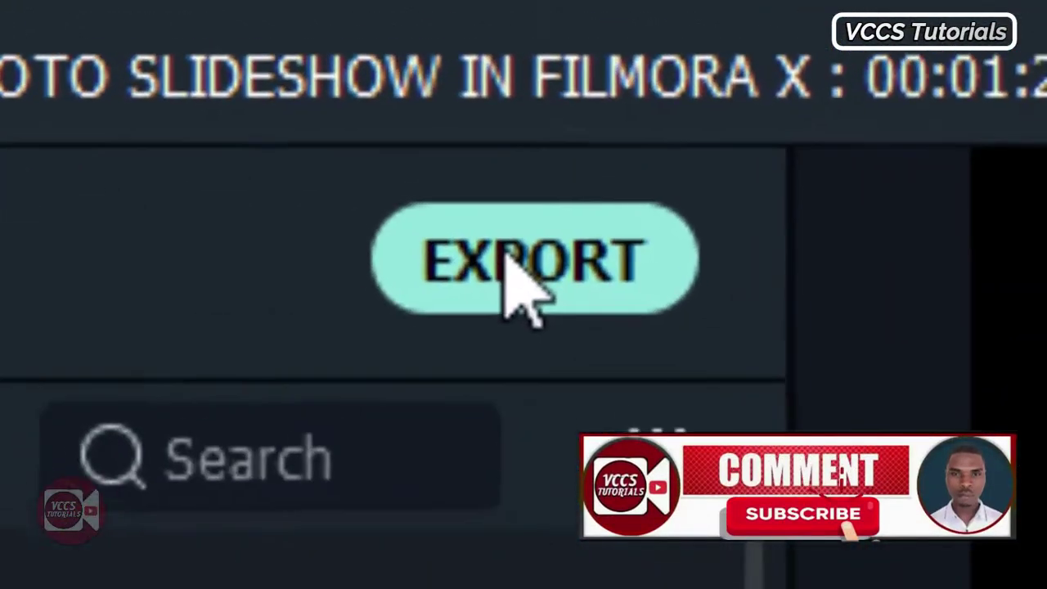
# Export with the default name, location and 1920x1080, 25 fps settings
pyautogui.click(520, 41)
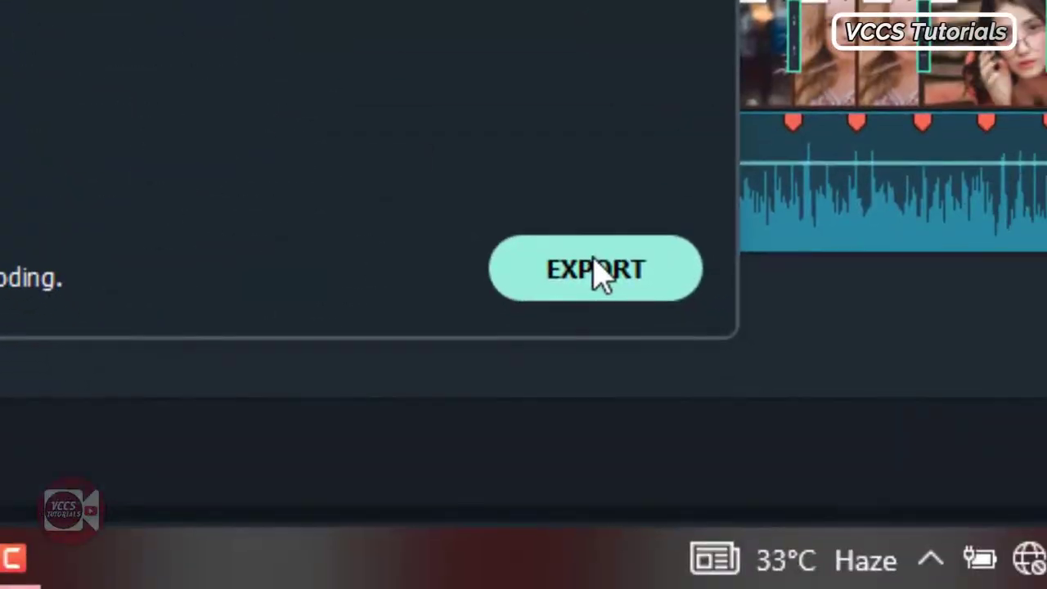
pyautogui.click(600, 272)
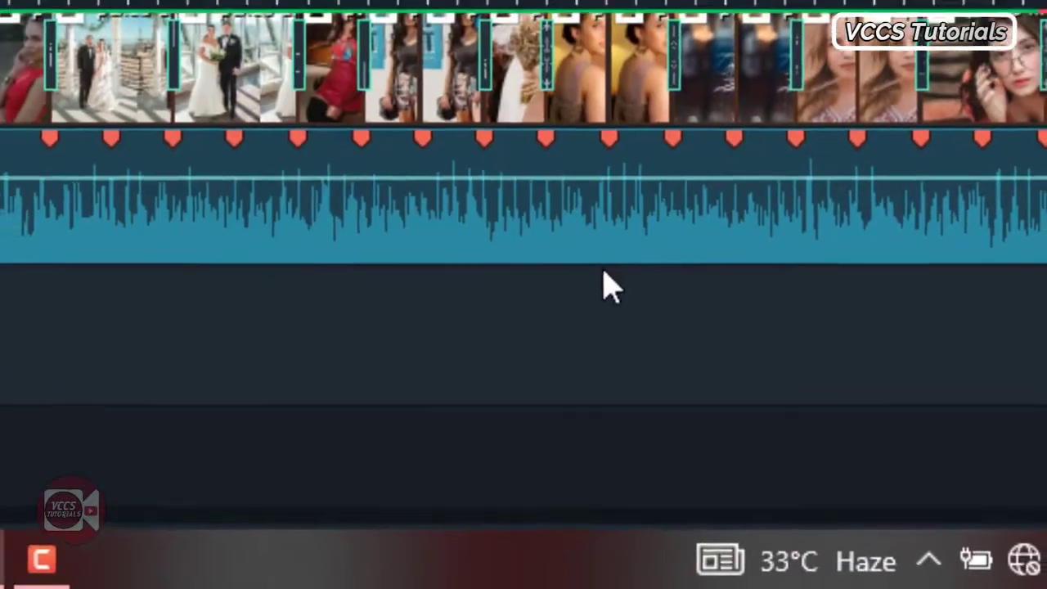